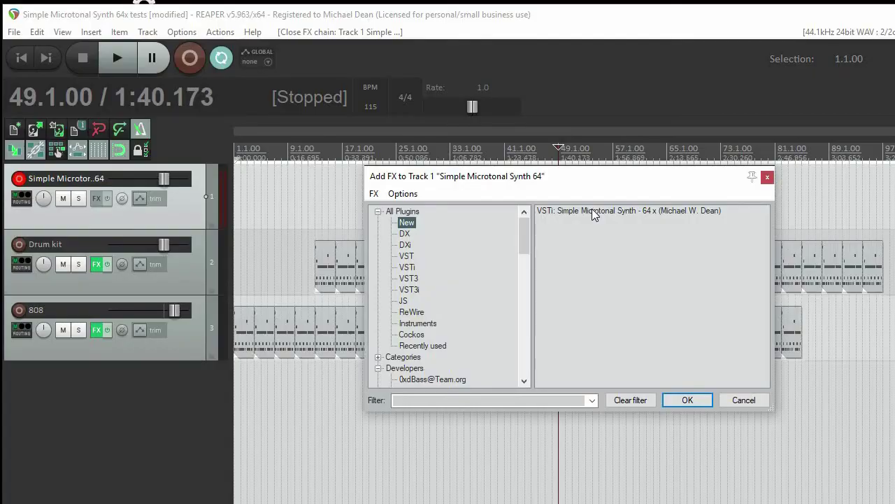
- Add the VSTi Simple Microtonal Synth - 64 x instrument to track 1
click(594, 212)
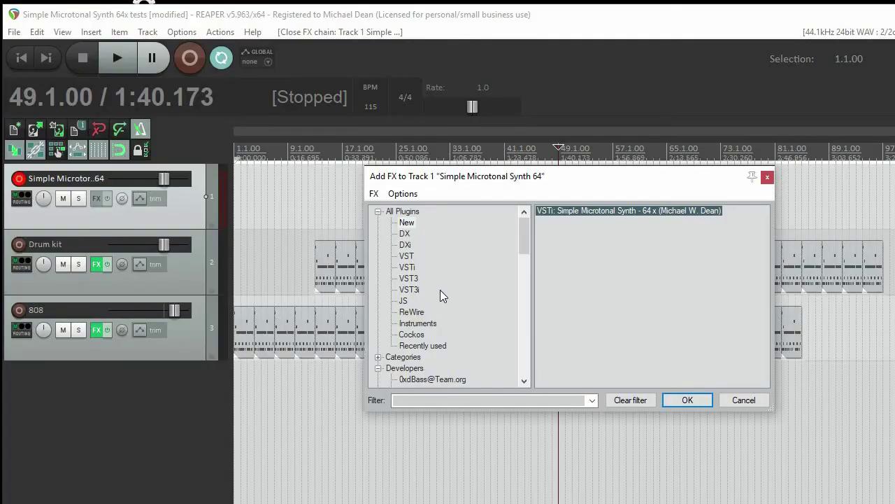
key(Return)
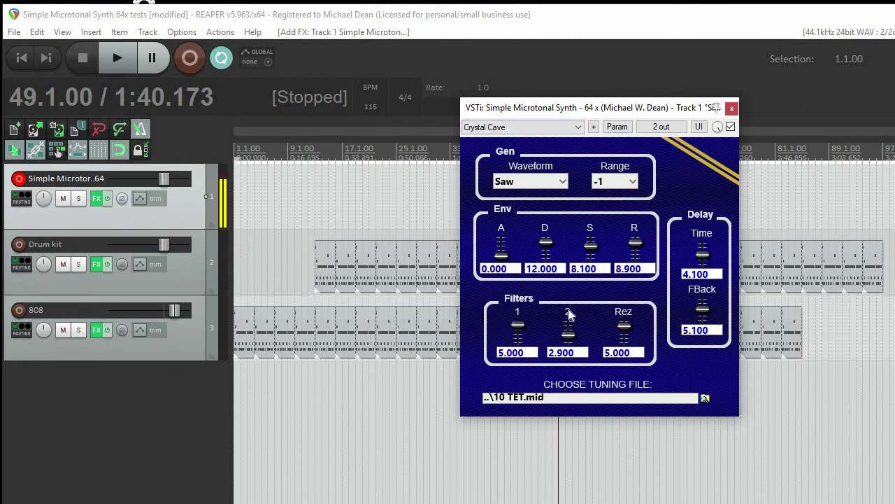
- Load the synth's Brain Function preset and set its range to -1
click(538, 126)
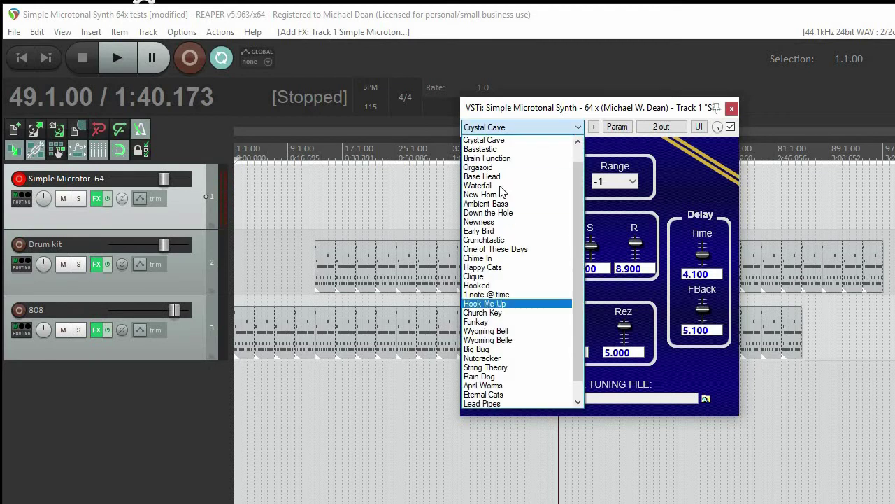
click(498, 160)
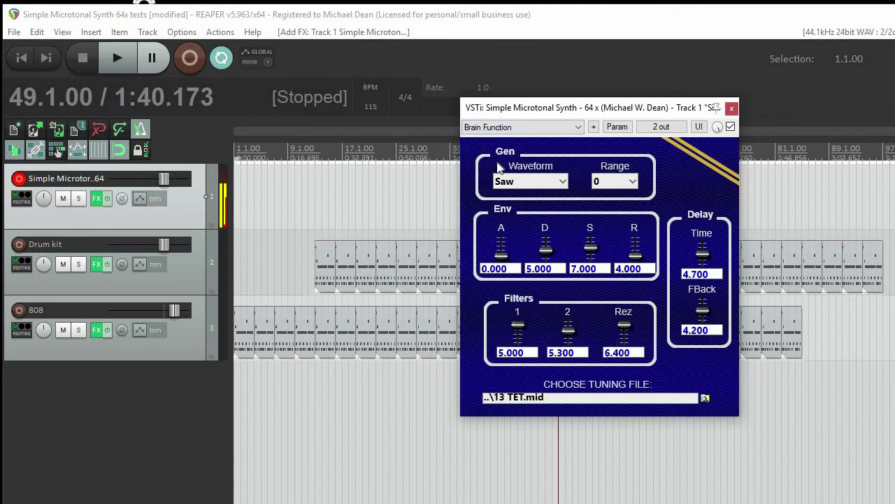
click(633, 183)
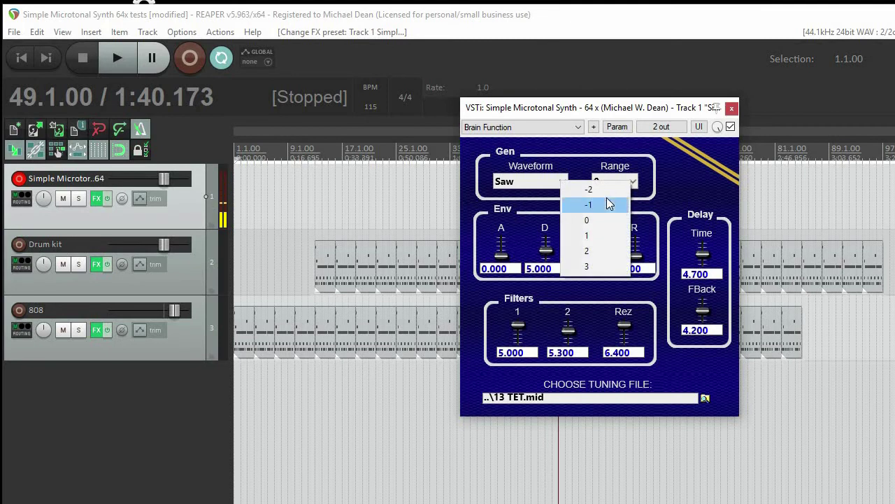
click(606, 203)
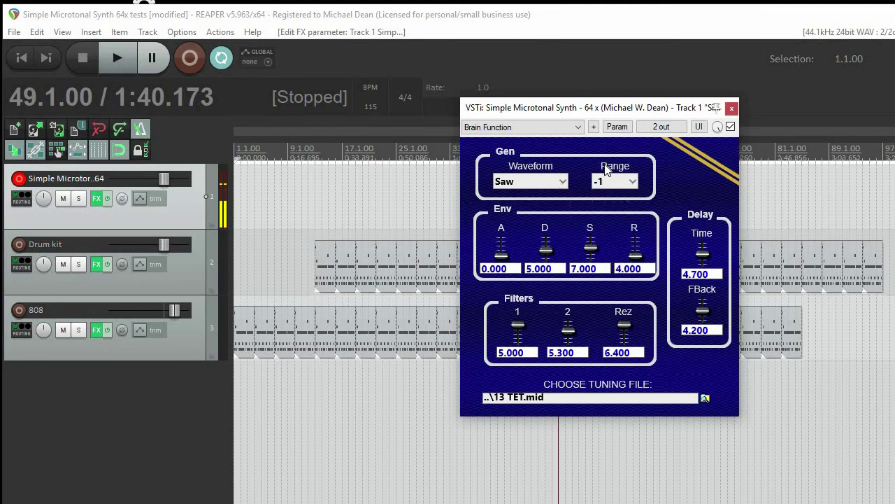
- Load the synth's Base Head preset
click(578, 127)
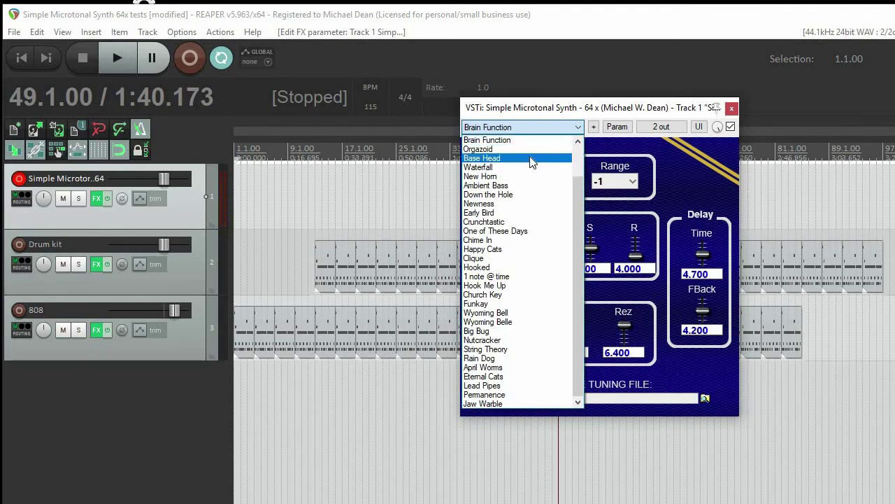
click(529, 158)
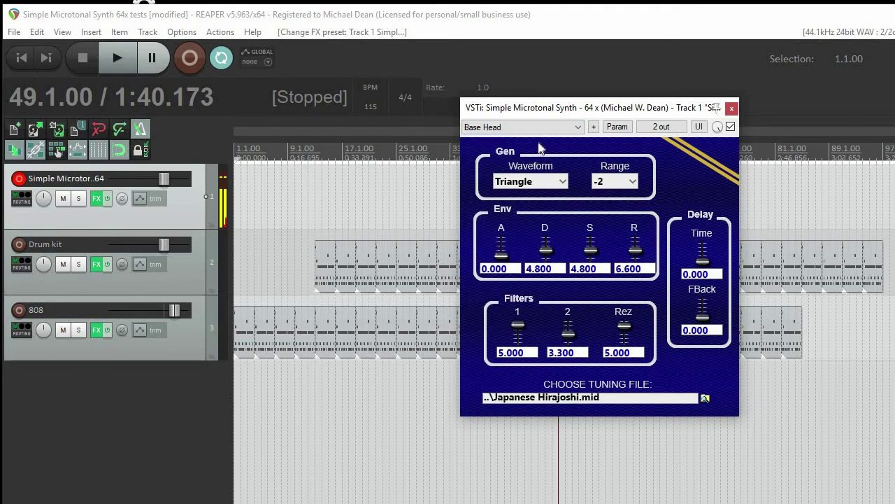
click(653, 398)
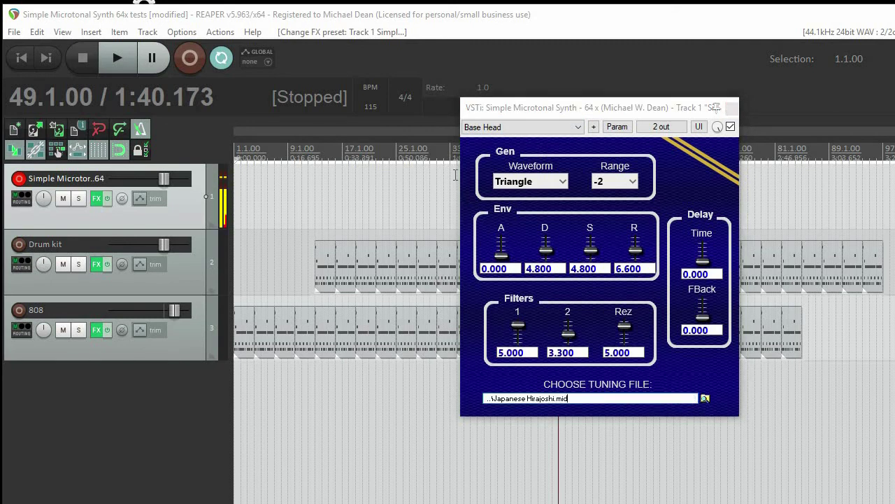
- Record a MIDI part of about 16 bars on the synth track, starting from the beginning of the project
key(Home)
click(274, 215)
key(Home)
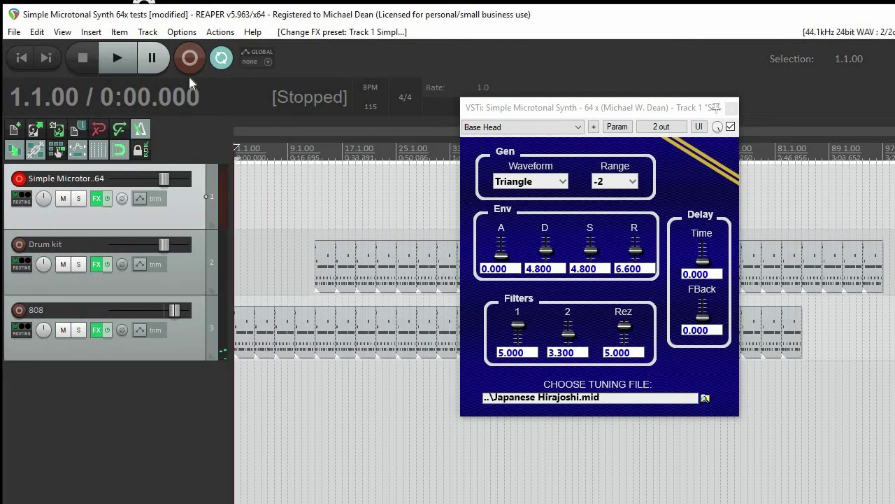
key(ctrl+r)
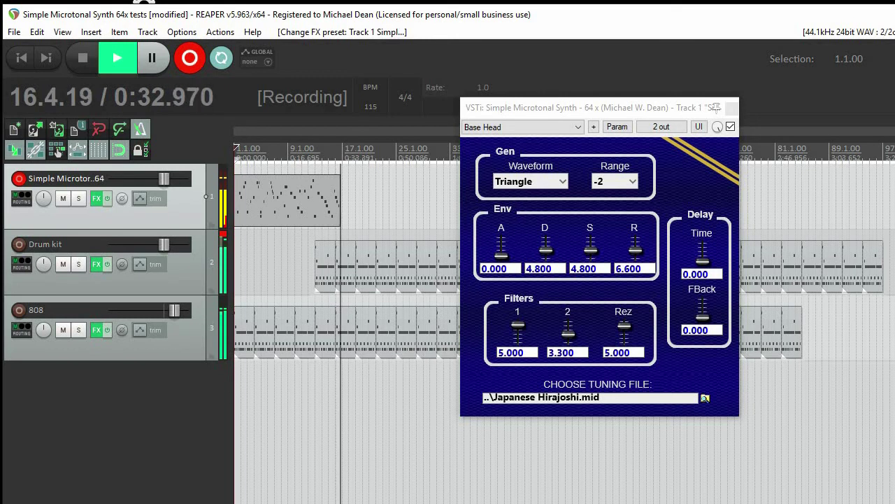
key(space)
- Quantize all notes of the recorded synth item in the MIDI editor, and save the project
double_click(303, 192)
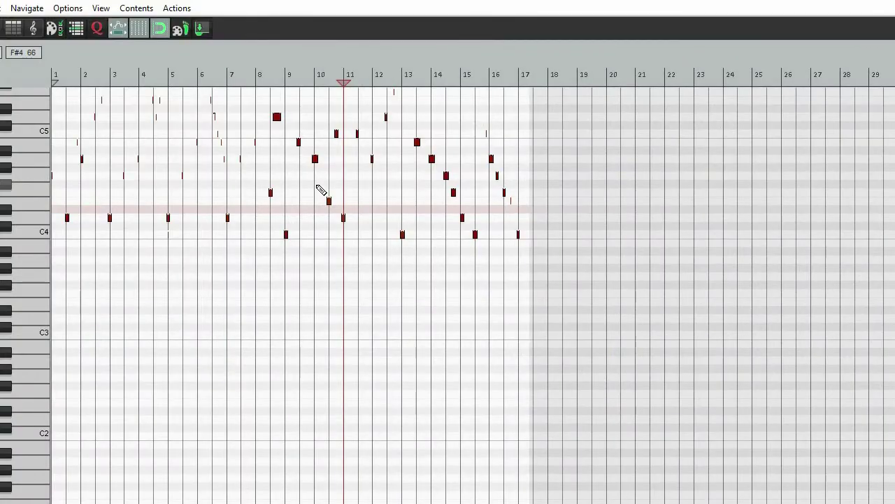
key(ctrl+a)
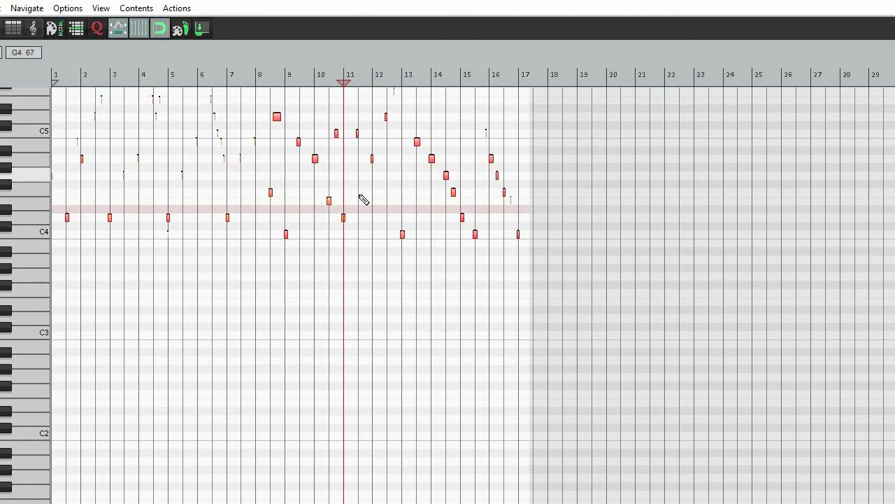
key(q)
click(687, 343)
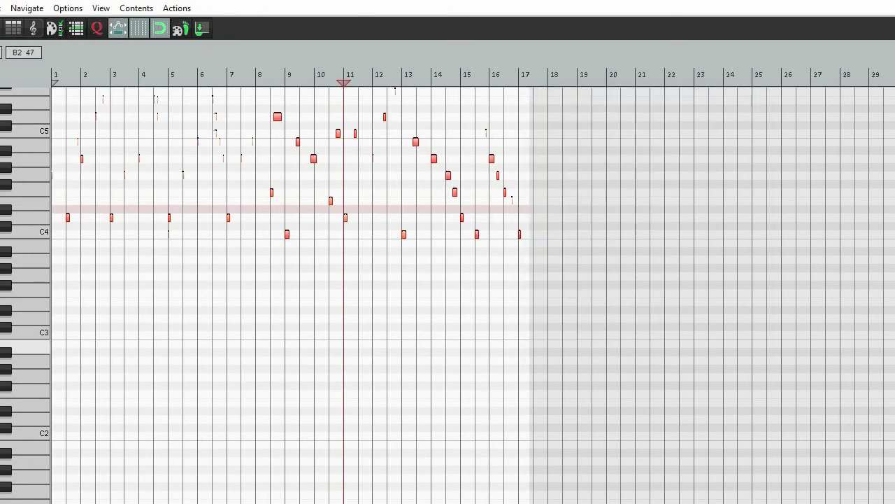
key(Escape)
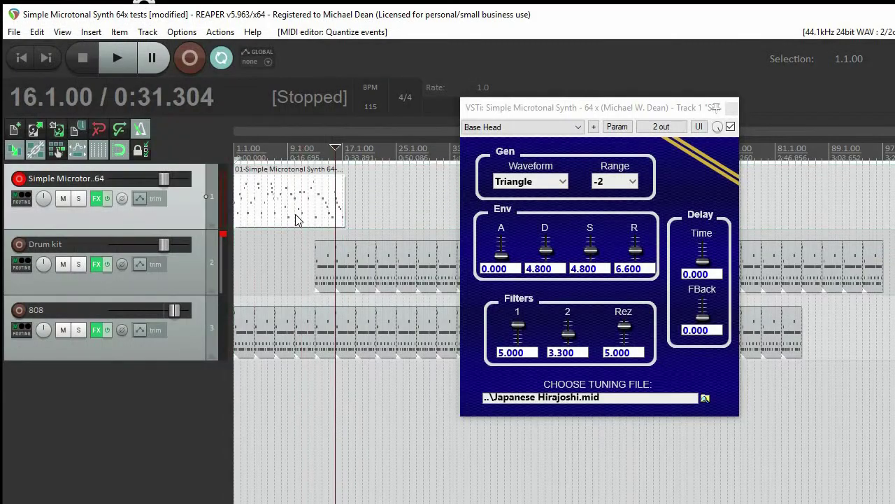
key(ctrl+s)
- During playback from bar 8, raise the synth track's volume and lower the Drum kit and 808 tracks, the 808 to about -2.36 dB
click(283, 213)
key(space)
mouse_move(182, 190)
mouse_down()
mouse_move(212, 171)
mouse_move(184, 184)
mouse_up()
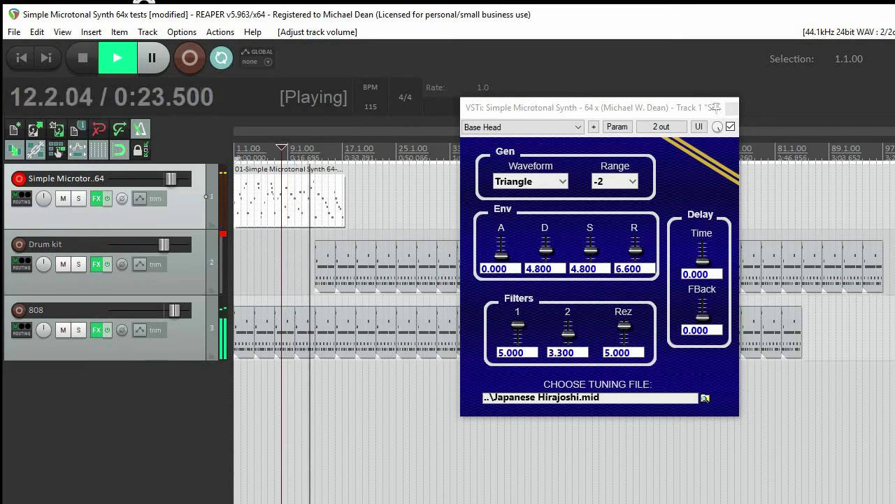
scroll(340, 310, down, 1)
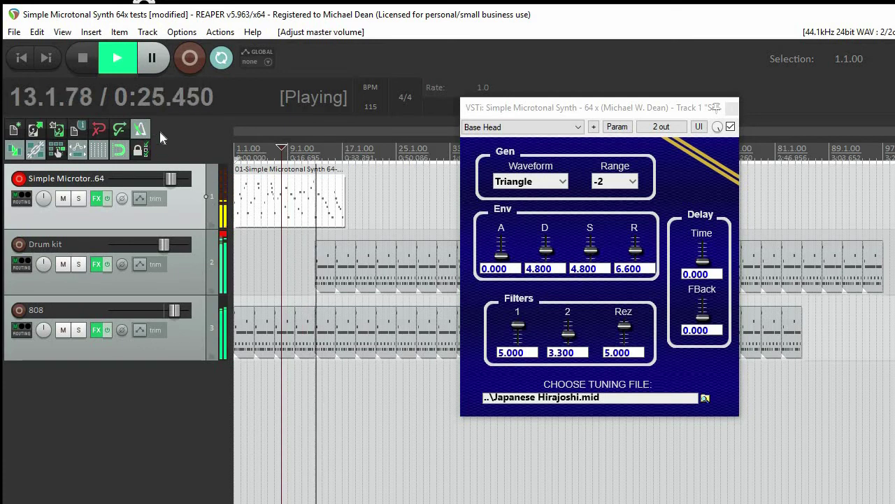
scroll(154, 242, down, 3)
drag(174, 311, 160, 312)
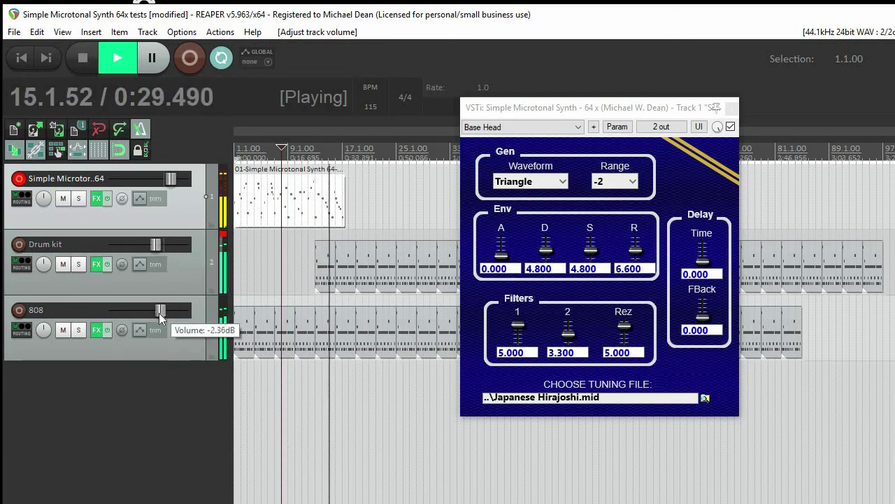
scroll(154, 246, up, 3)
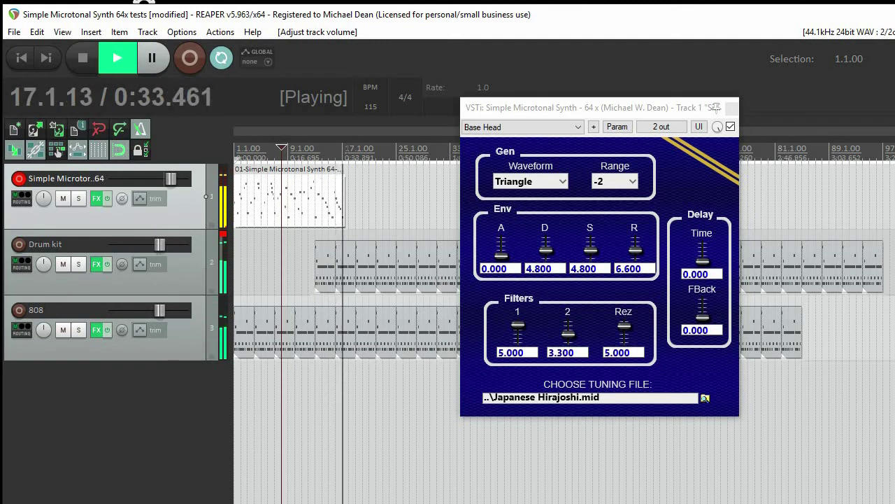
key(space)
- Split the recorded synth item at bar 17 and delete the leftover part after it
key(equal)
drag(560, 107, 221, 145)
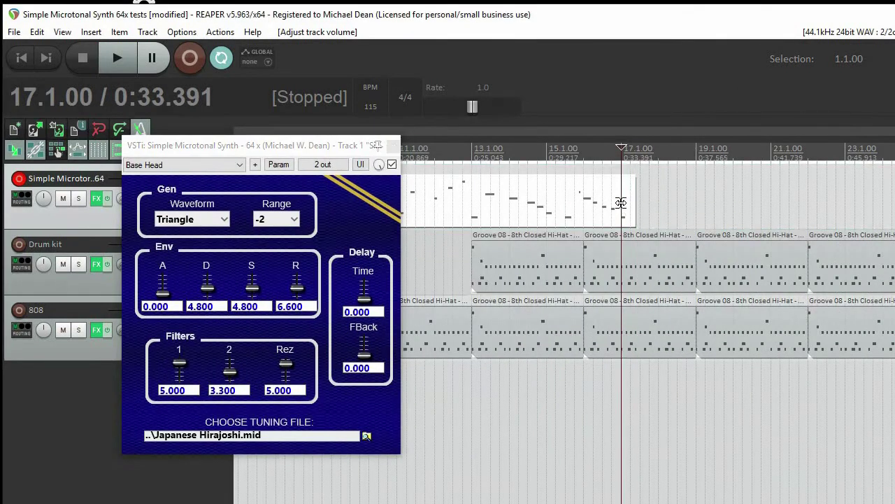
key(s)
click(628, 207)
key(Delete)
key(minus)
key(minus)
key(minus)
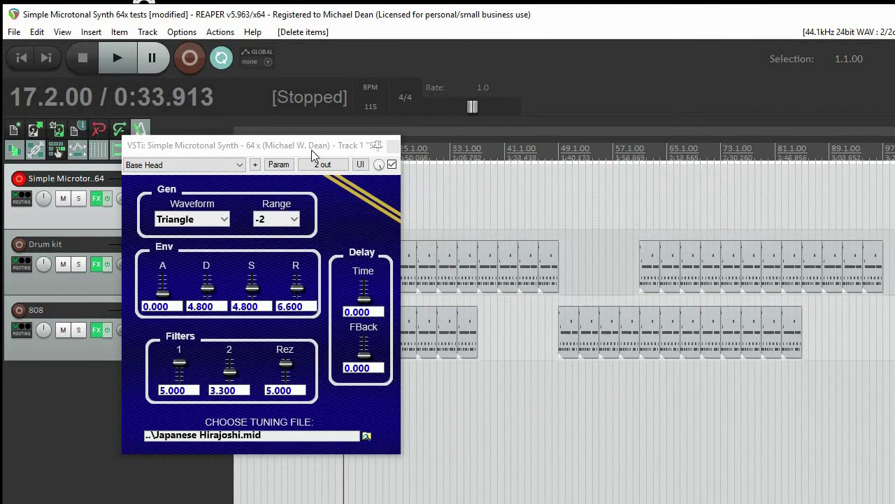
- Move the synth window clear of the items and duplicate the trimmed synth item four times along its track
drag(280, 145, 782, 250)
click(292, 199)
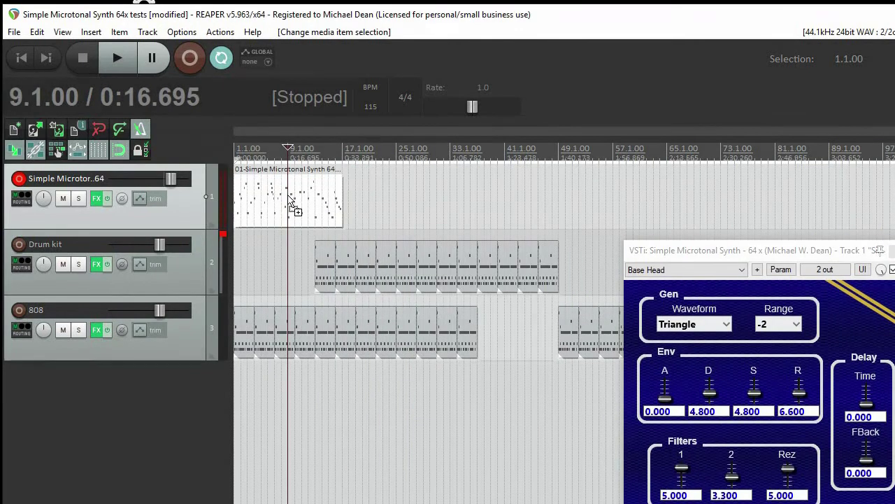
key(ctrl+d)
key(ctrl+d)
key(ctrl+d)
key(ctrl+d)
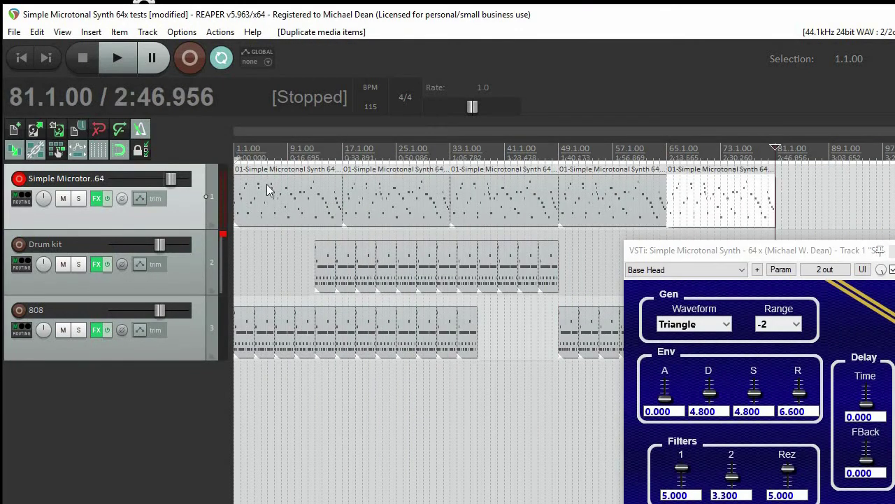
- Listen briefly to the arrangement from bar 6
click(268, 199)
key(space)
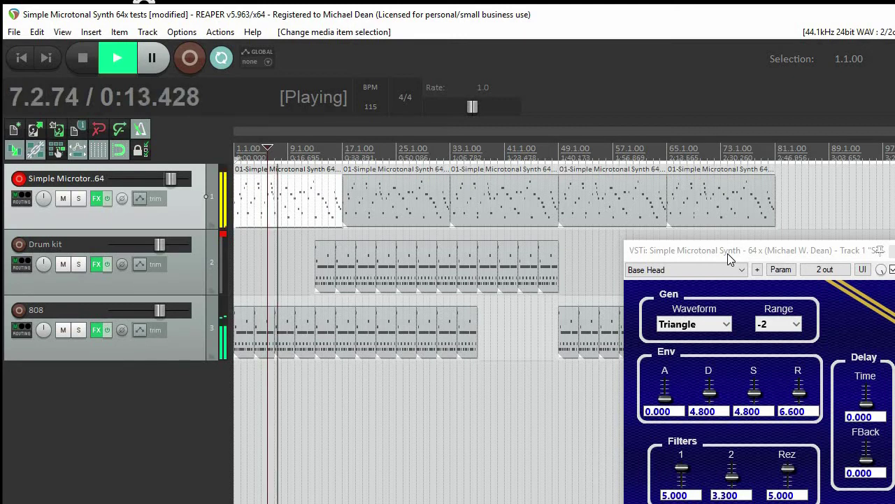
key(space)
- Search the synth's tuning files for 22 tet and load the 22 TET file
drag(700, 250, 449, 121)
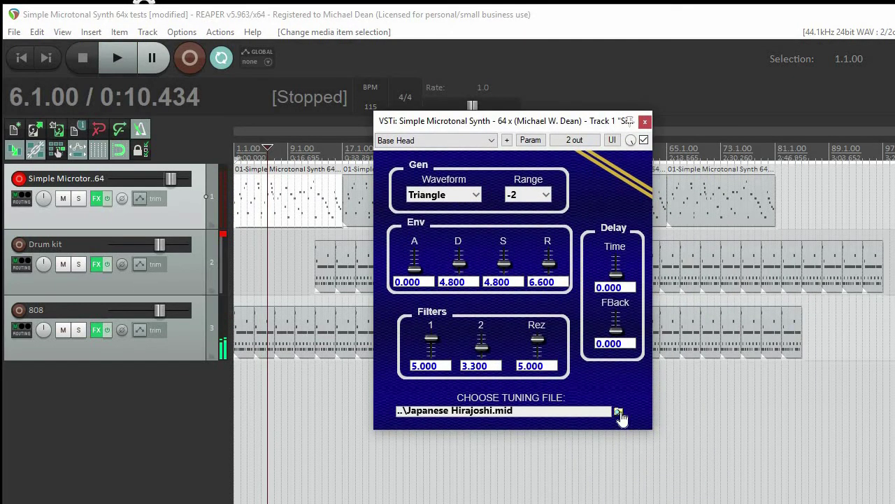
click(619, 412)
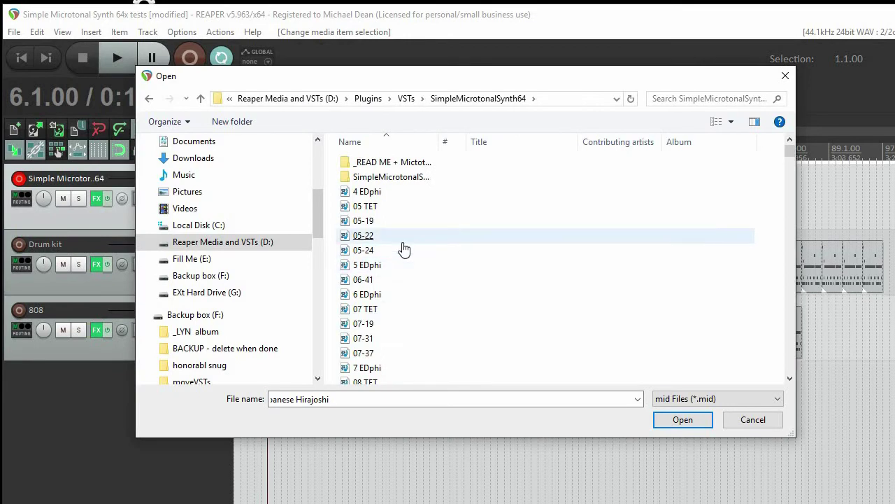
scroll(414, 286, down, 3)
scroll(410, 298, down, 6)
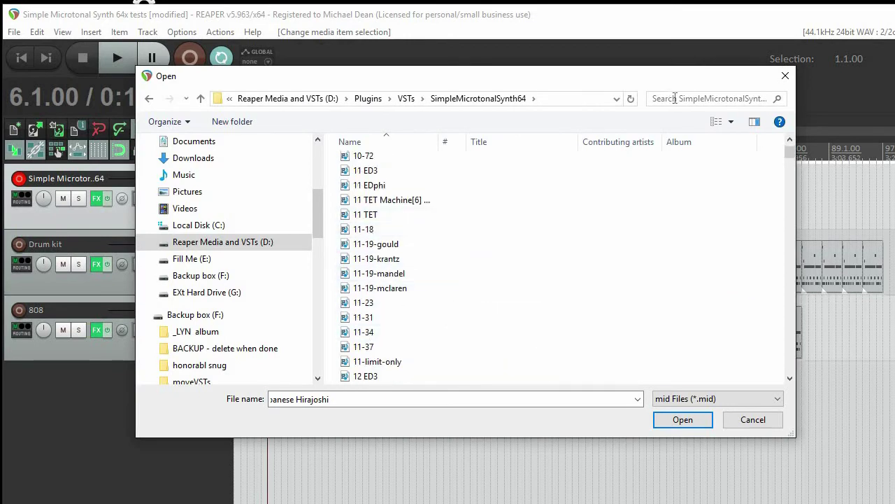
click(698, 96)
text(22 tet)
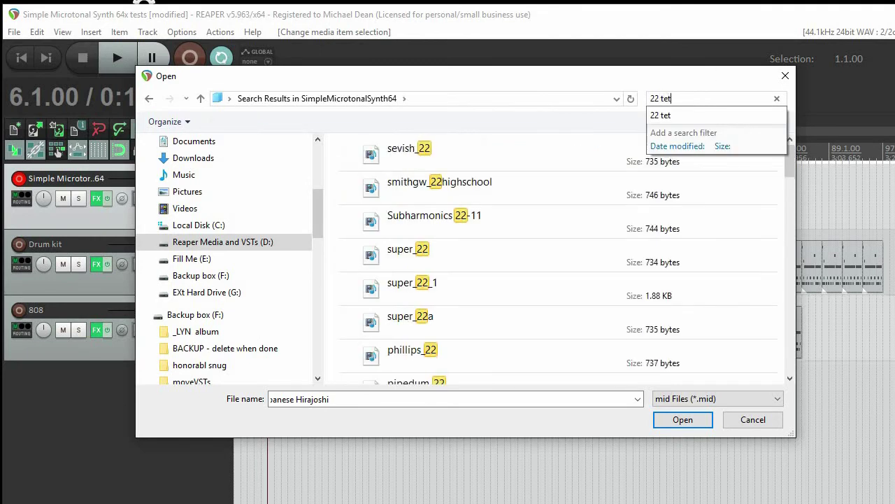
double_click(407, 303)
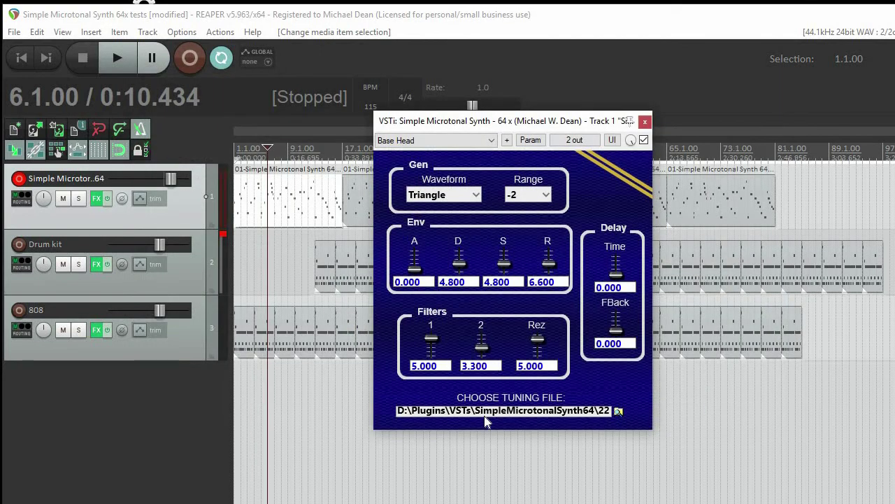
- Play the project from the start and slightly lower the synth track's volume, stopping with the edit cursor at bar 11
drag(490, 120, 554, 87)
key(space)
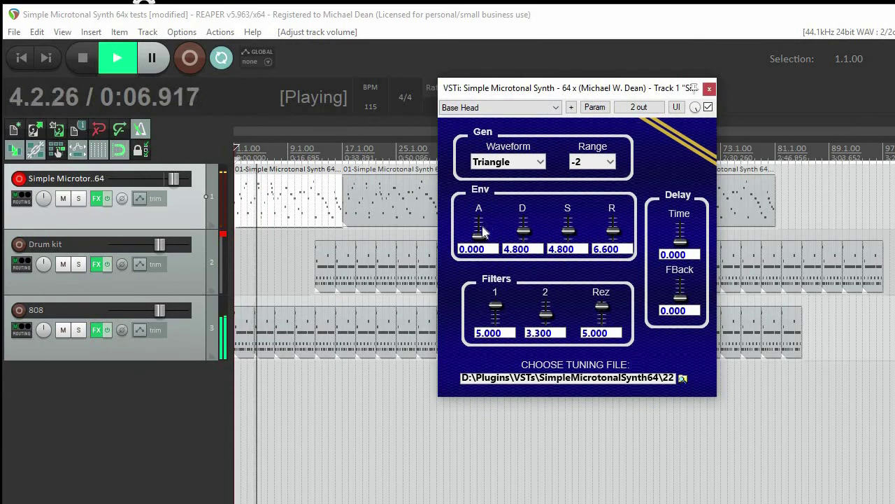
click(184, 177)
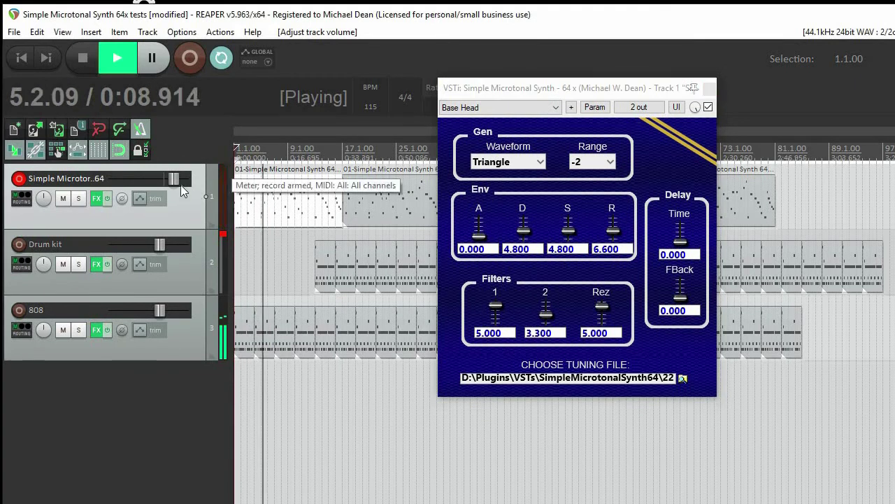
drag(174, 180, 169, 180)
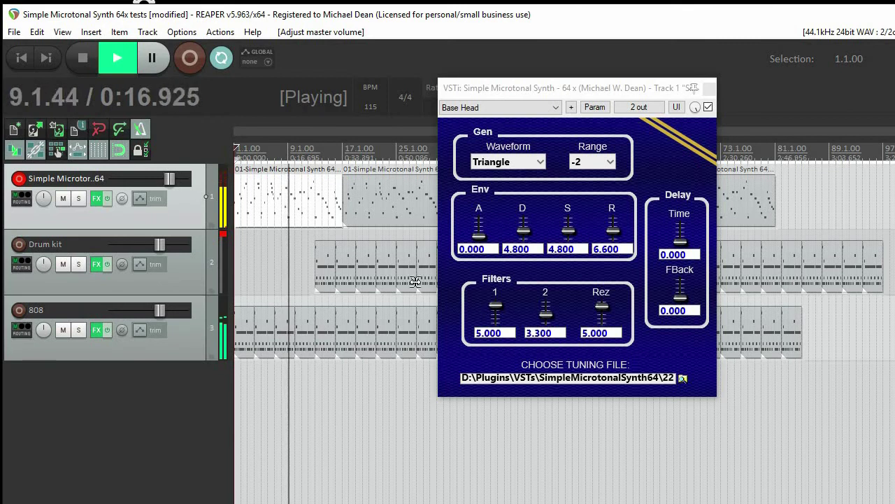
click(549, 138)
mouse_move(549, 88)
mouse_down()
mouse_move(575, 100)
mouse_move(535, 80)
mouse_up()
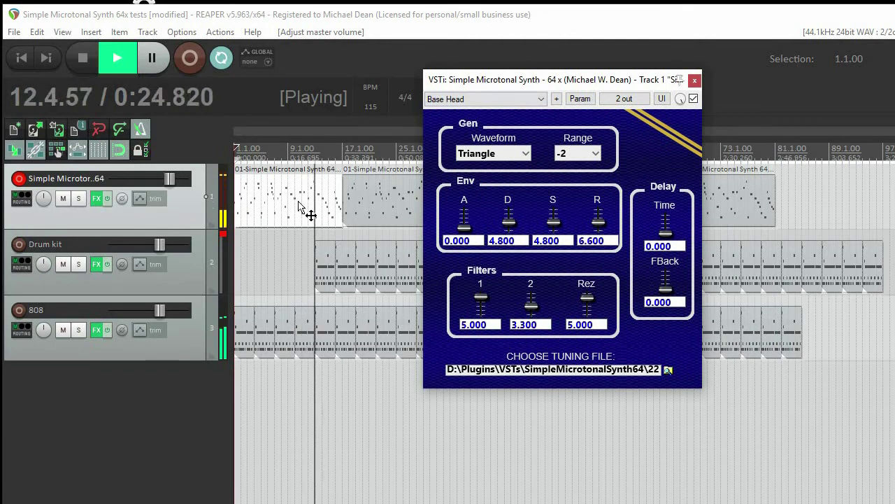
click(299, 201)
key(space)
- Load the 05 TET tuning file into the synth
click(668, 370)
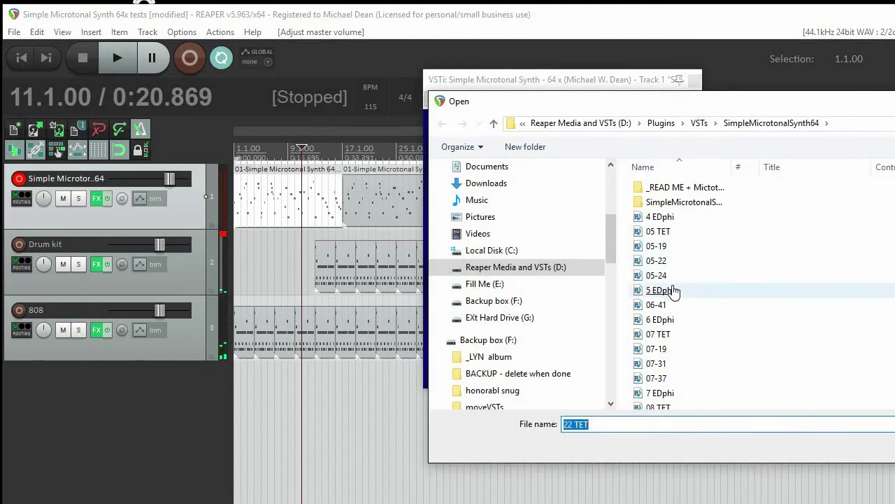
double_click(661, 231)
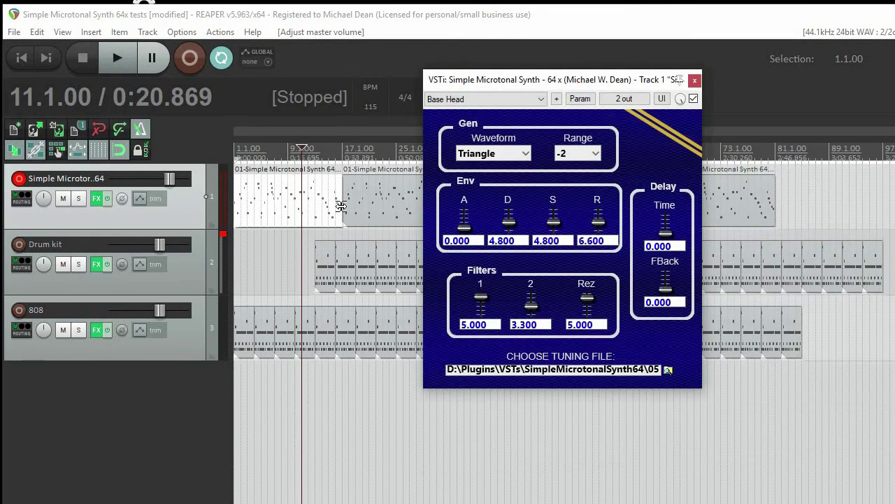
- Switch the synth to the Big Bug preset with the 05 TET tuning file and play the project briefly from the start
click(330, 217)
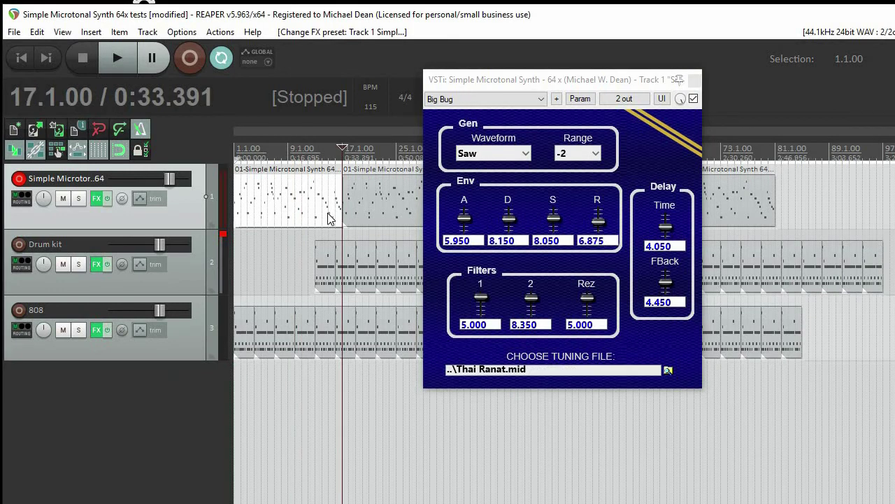
click(668, 370)
double_click(434, 230)
click(281, 192)
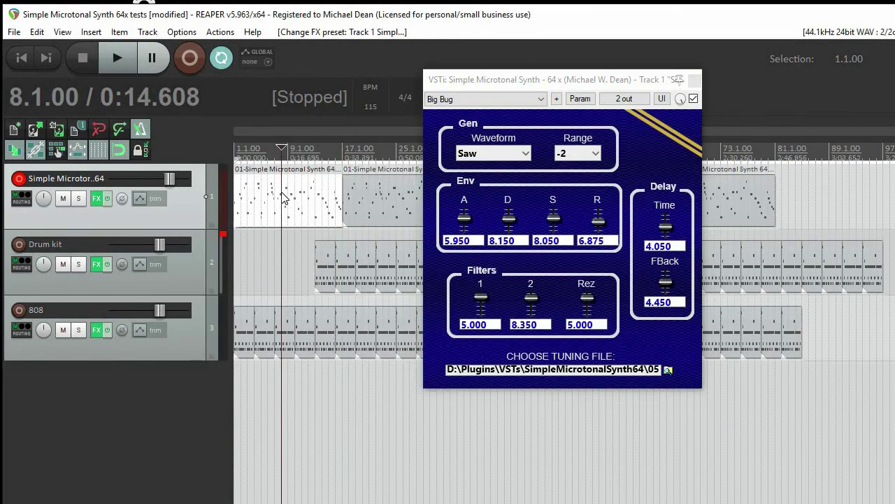
key(Home)
key(space)
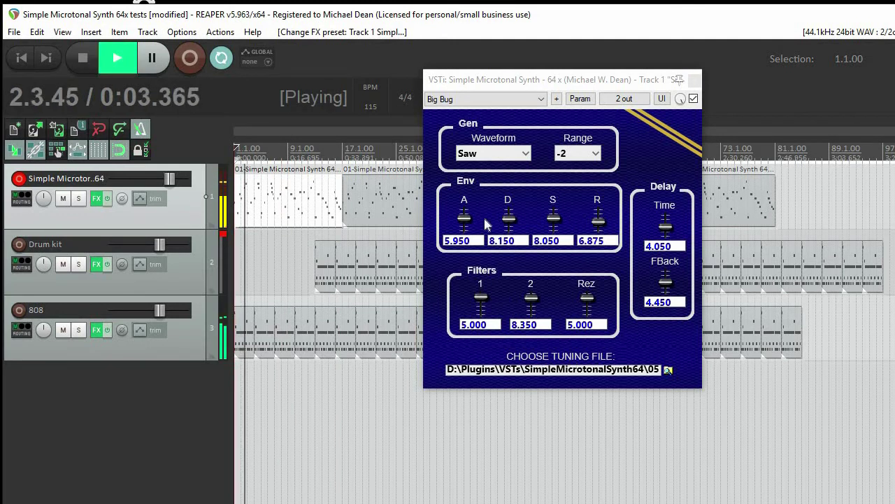
key(space)
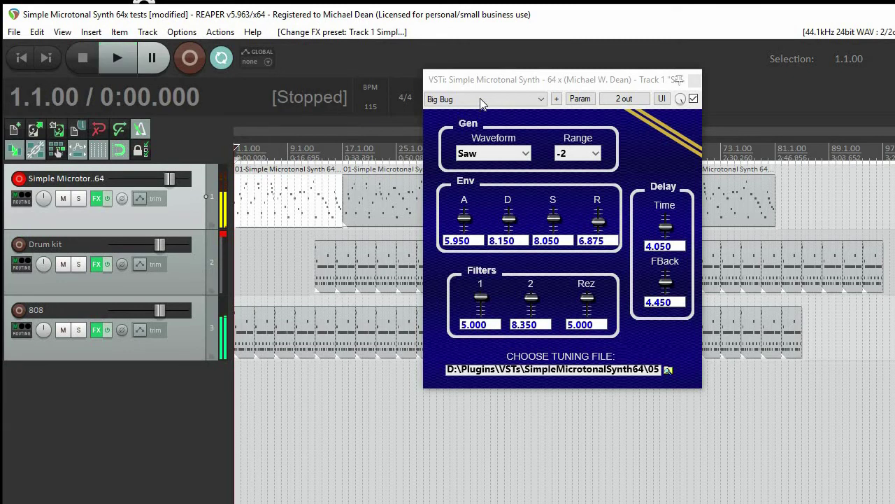
- Audition the Happy Cats, Base Head and Orgazoid presets, playing the start of the project briefly with each
click(482, 99)
click(465, 221)
key(space)
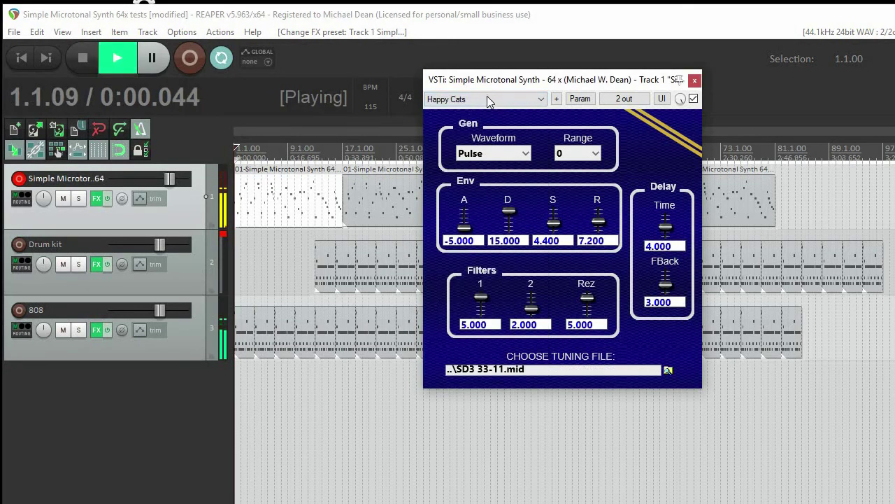
key(space)
click(483, 98)
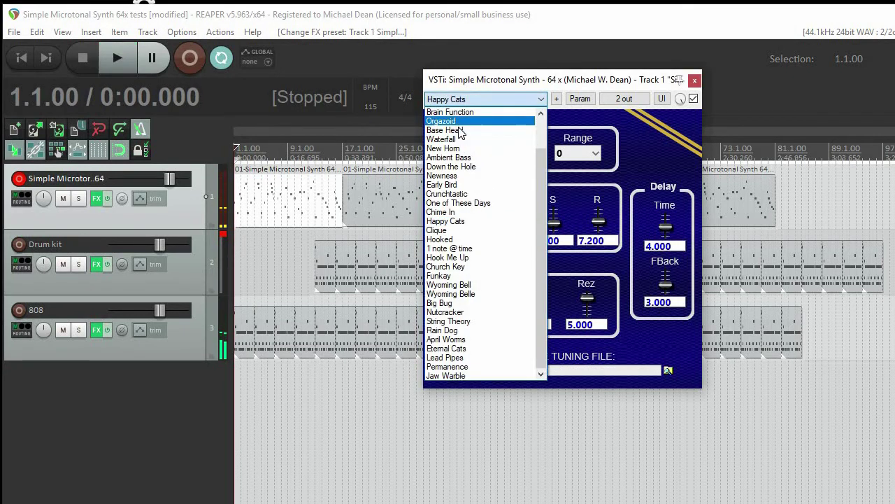
click(450, 130)
key(space)
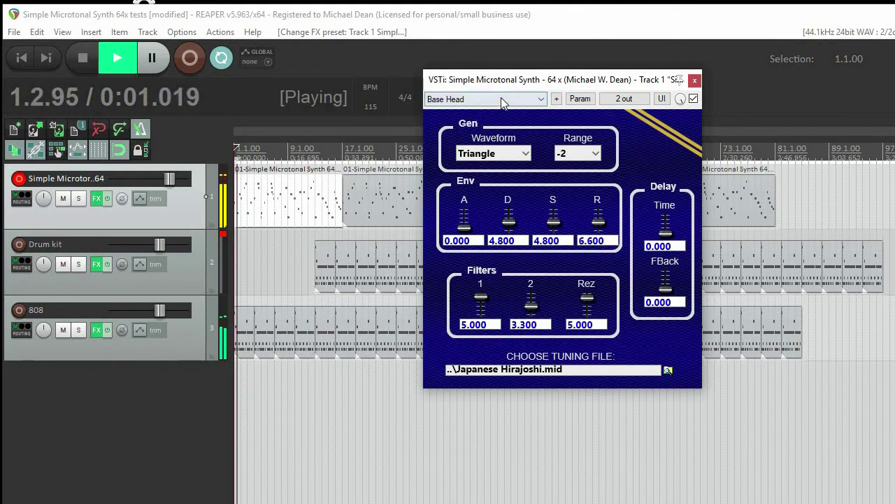
key(space)
click(499, 99)
click(494, 121)
key(space)
key(space)
- Select the Base Head preset and save the project while playing it from bar 9
click(485, 99)
click(465, 130)
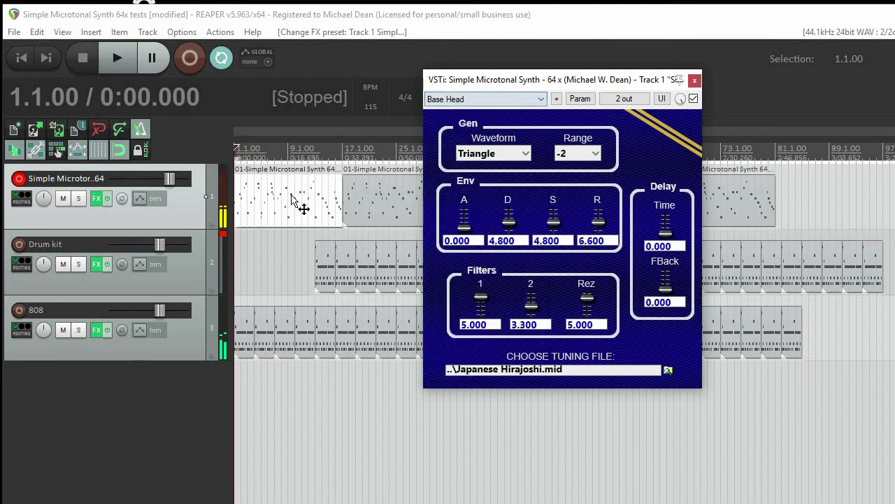
click(287, 200)
key(space)
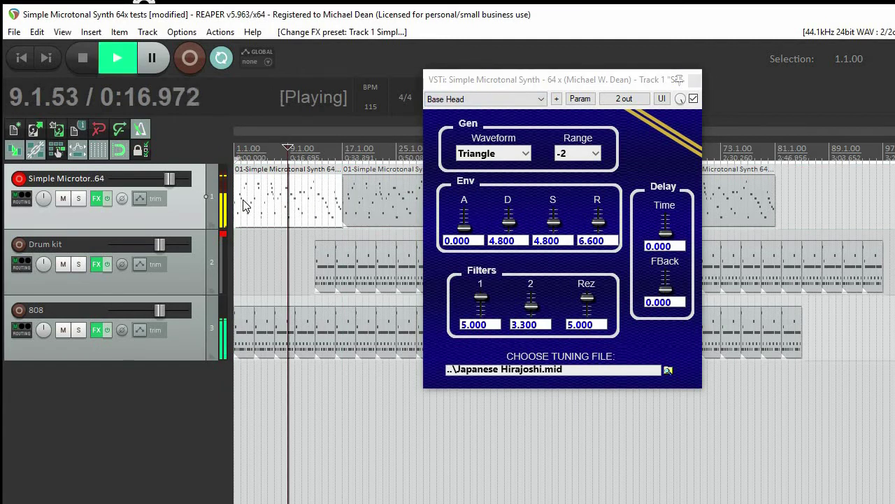
key(ctrl+s)
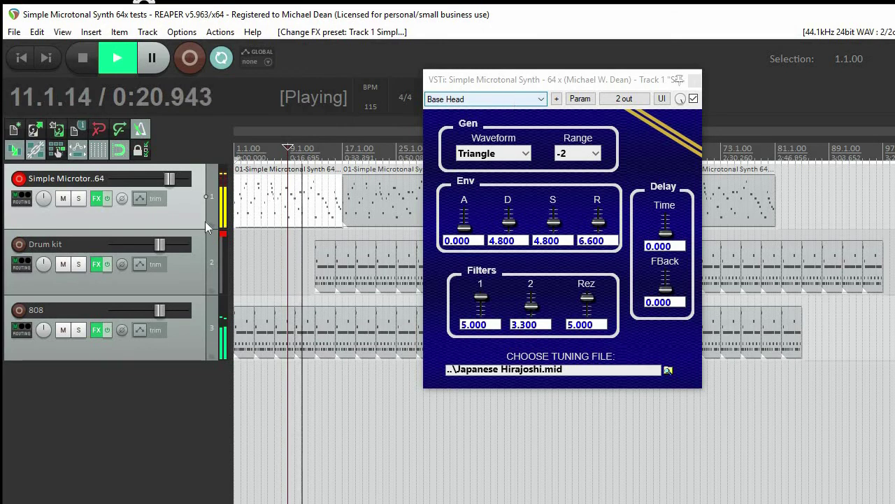
key(space)
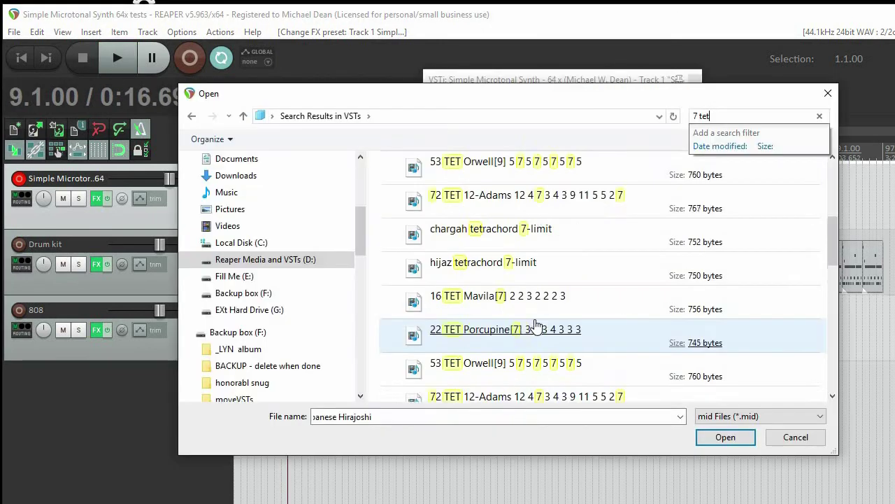
- Search the tuning files for 7 tet, load the hijaz tetrachord 7-limit file, and listen from bar 9
click(657, 369)
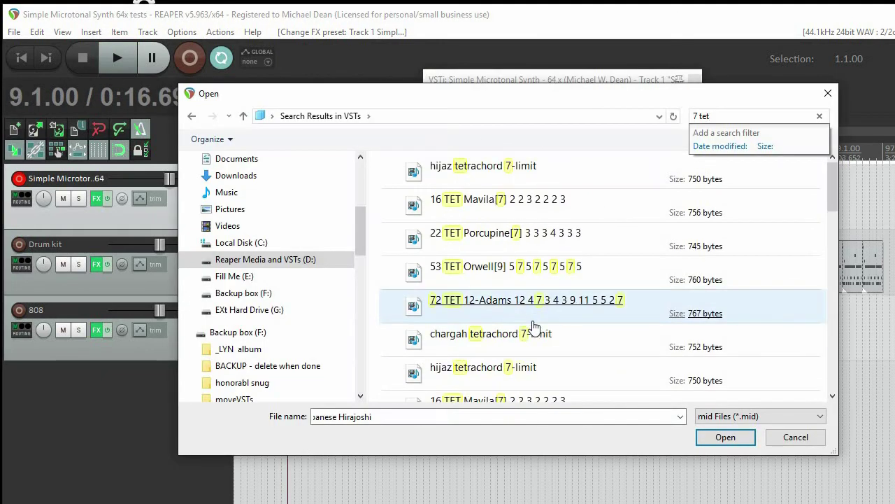
double_click(540, 163)
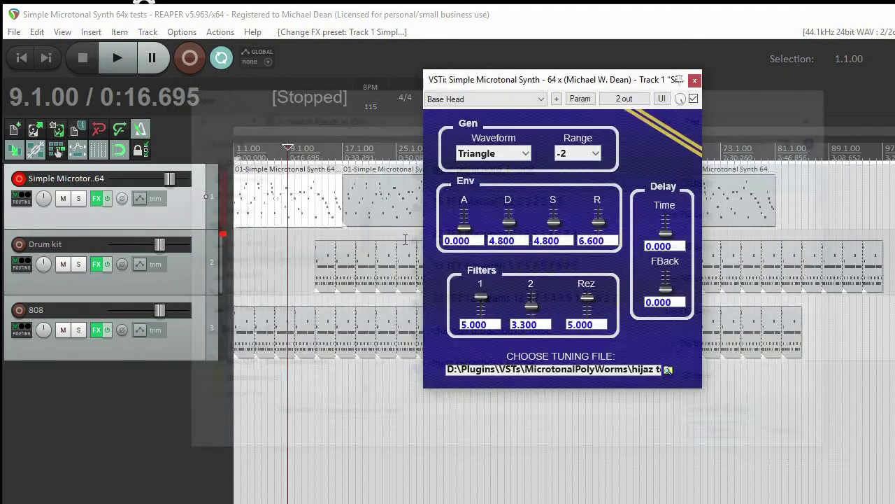
key(space)
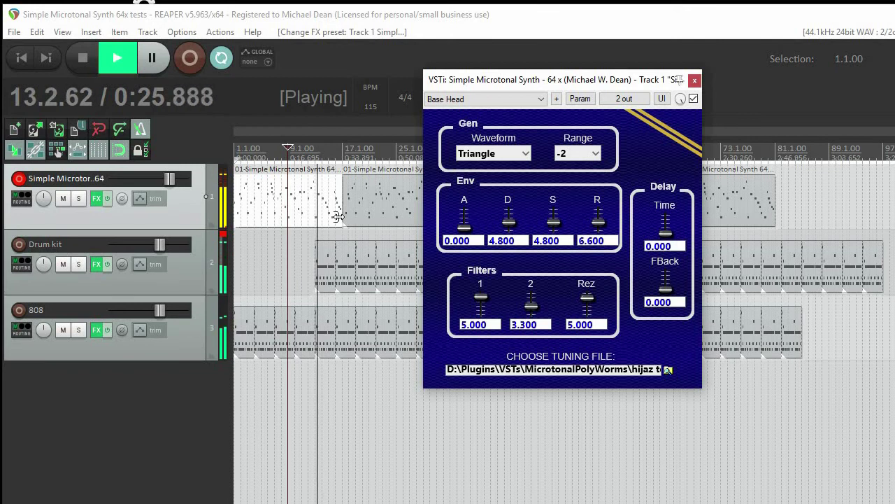
key(space)
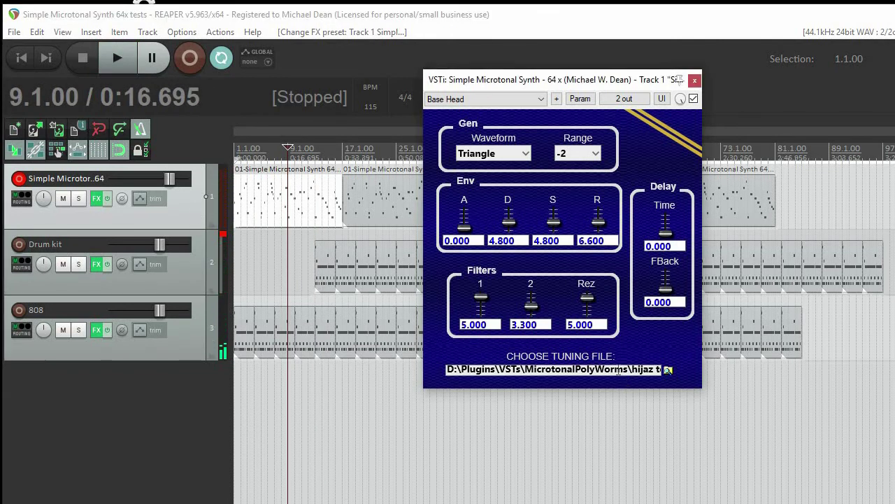
- Open the synth's tuning file path for editing, and duplicate the synth track
click(619, 371)
key(BackSpace)
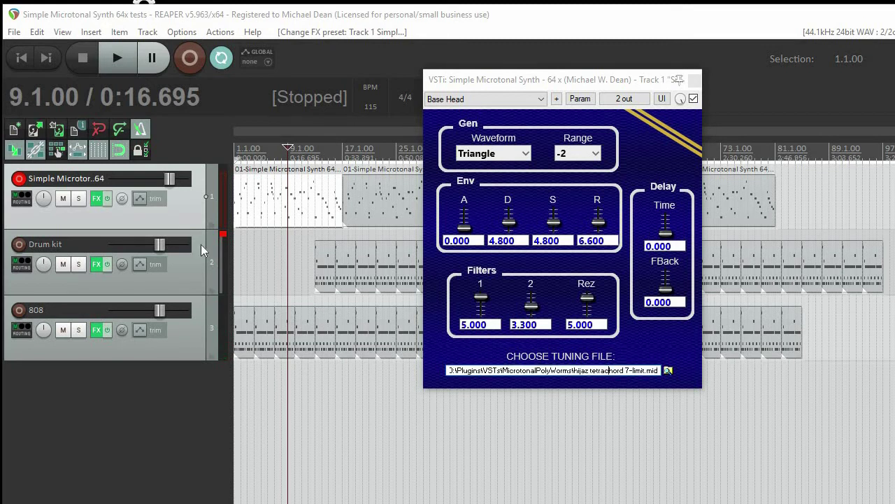
right_click(199, 203)
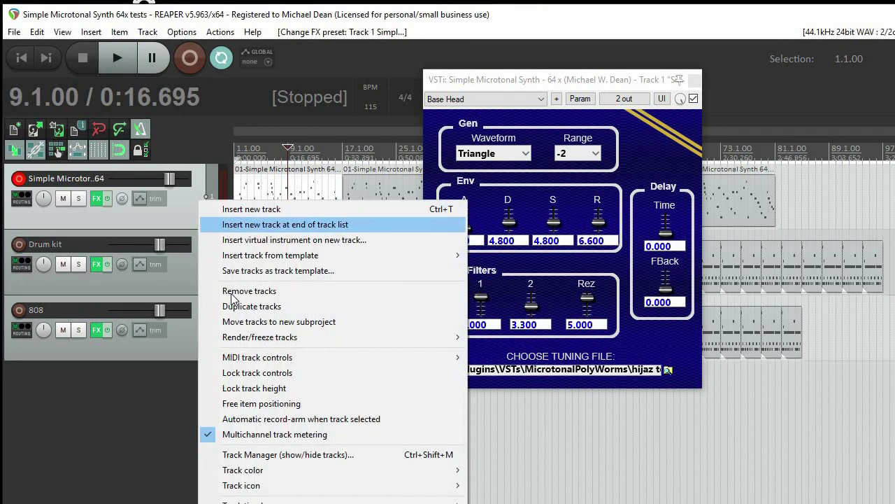
click(252, 305)
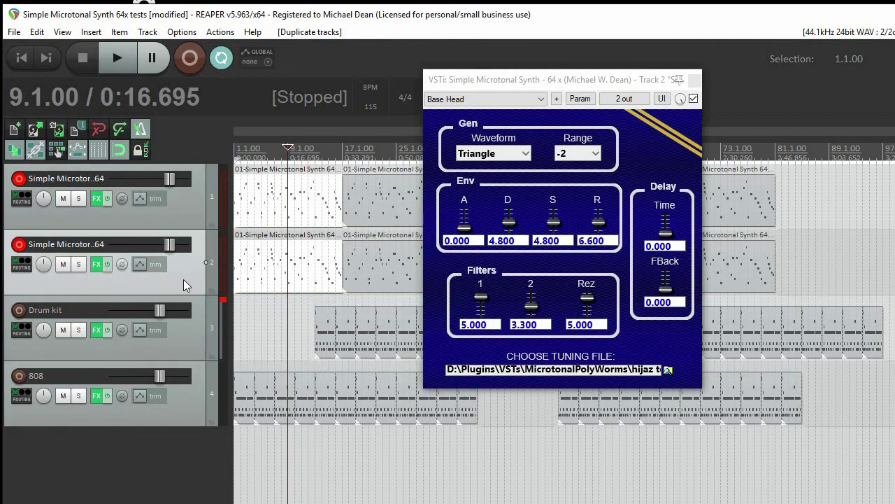
- Load the Hook Me Up preset in the duplicated synth and lower that track's volume while playing from bar 9
click(483, 99)
click(475, 261)
key(space)
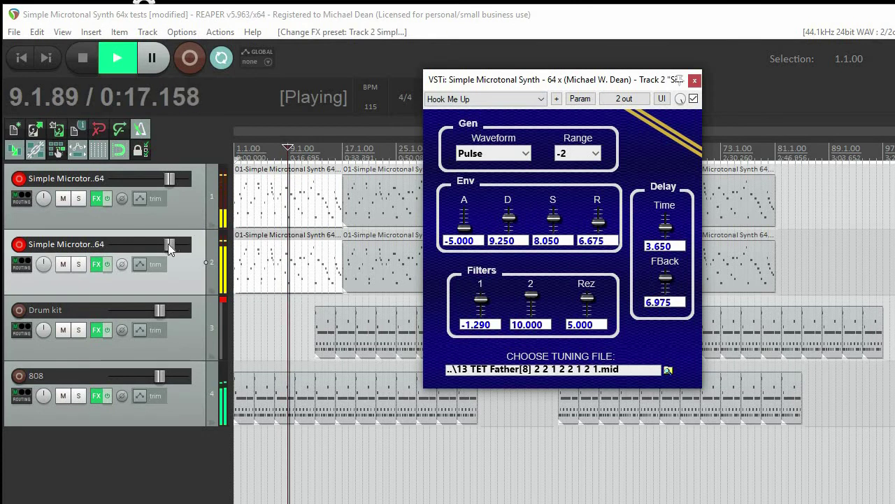
scroll(145, 249, down, 10)
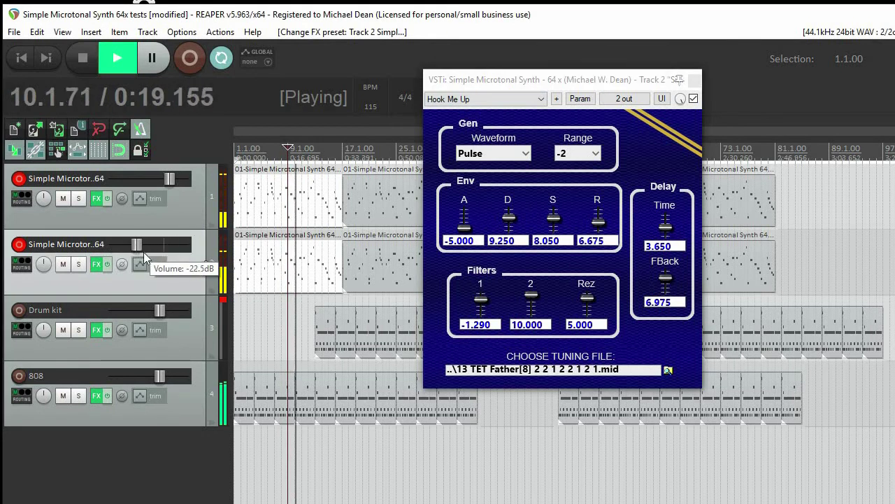
scroll(145, 259, up, 2)
key(space)
- Change the second synth to the Crunchtastic preset and disarm recording on both synth tracks during playback
click(479, 98)
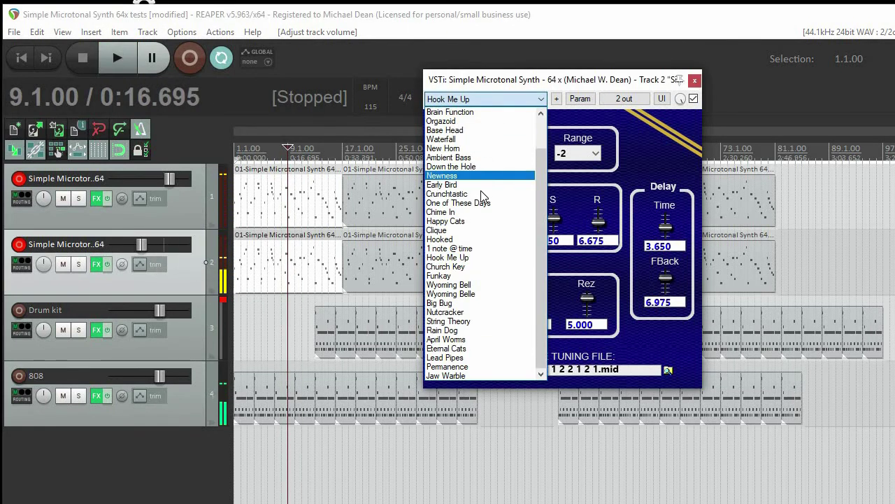
click(481, 193)
key(space)
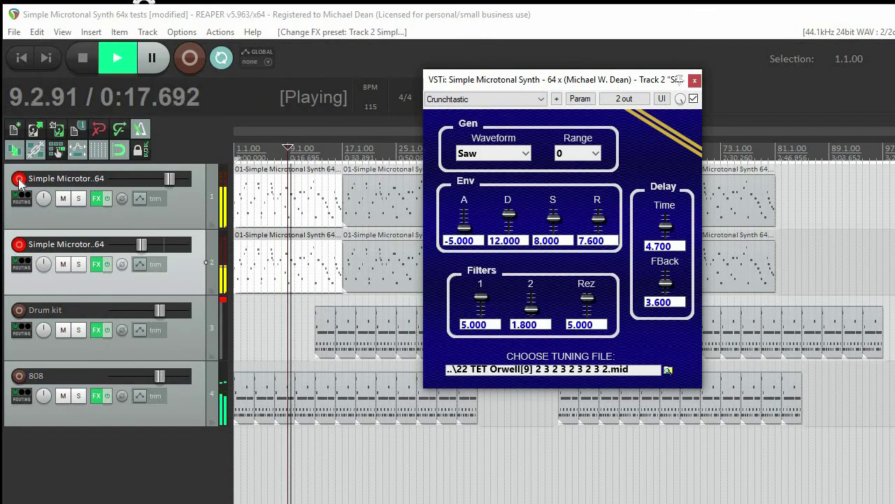
click(20, 179)
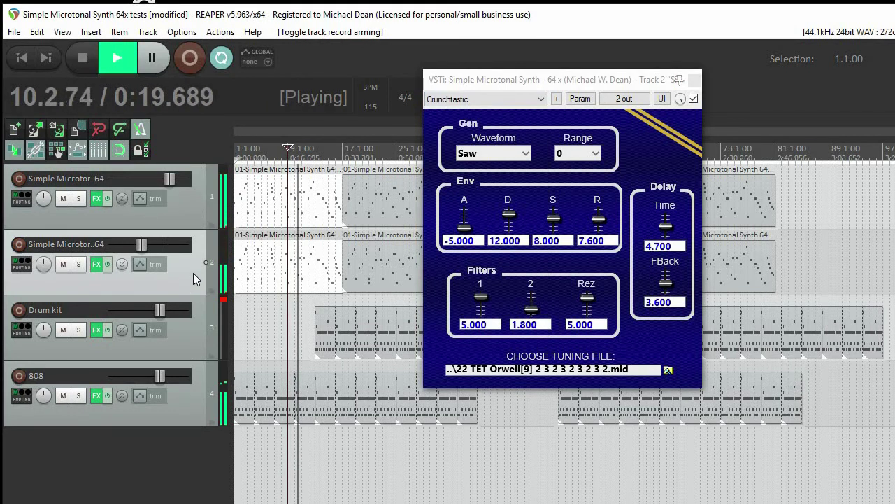
key(space)
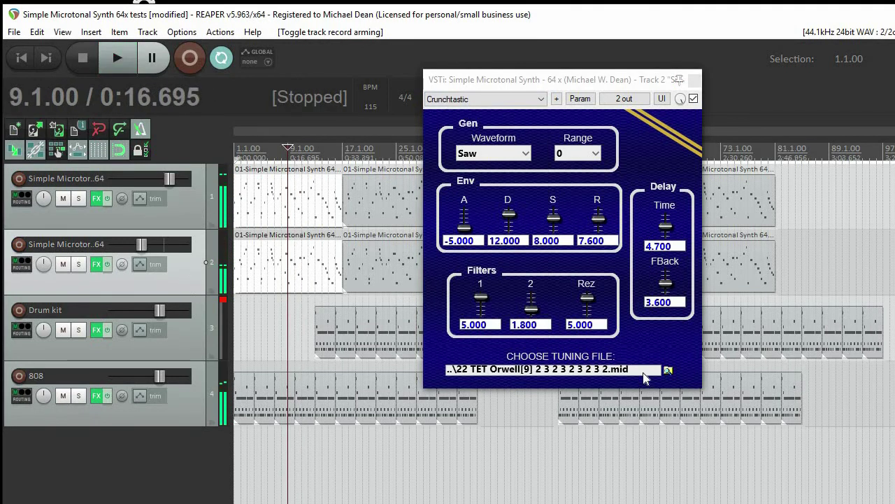
- Set the second synth's tuning file to hijaz tetrachord 7-limit and save the project while playing from bar 7
click(621, 369)
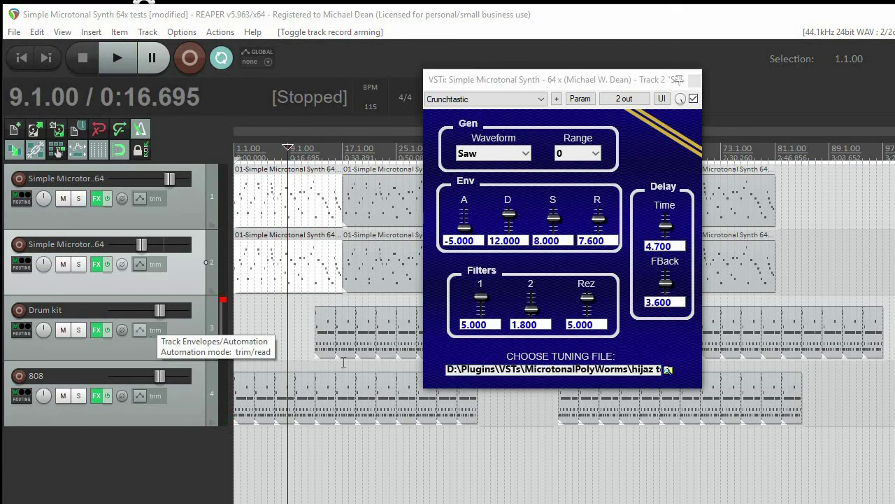
click(275, 277)
key(space)
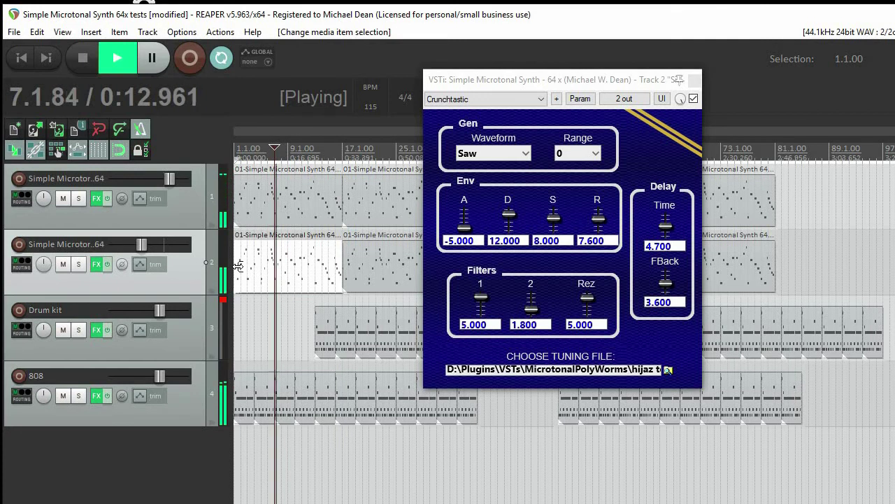
key(ctrl+s)
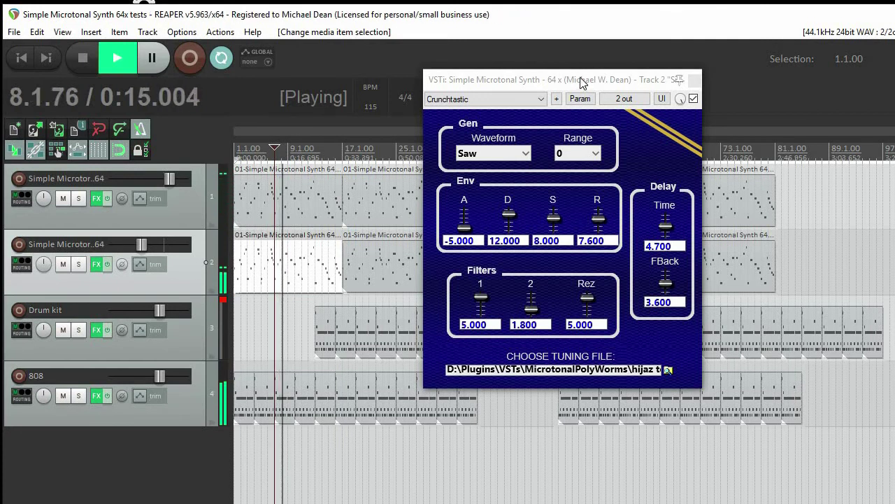
- Close both synth plugin windows and save the project while playback continues
drag(580, 78, 668, 120)
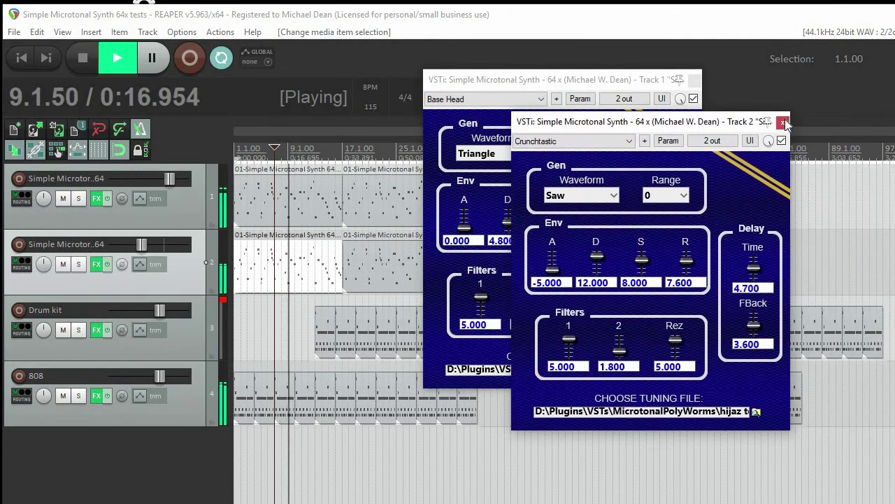
click(783, 122)
key(Escape)
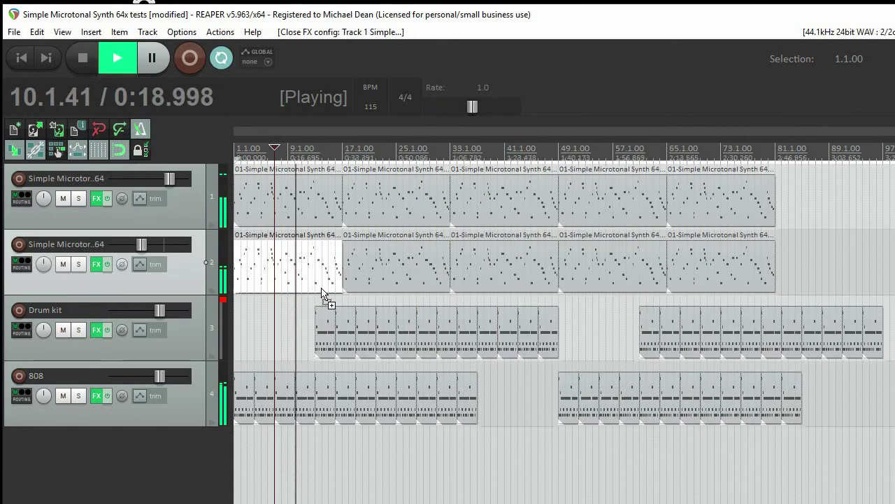
key(ctrl+s)
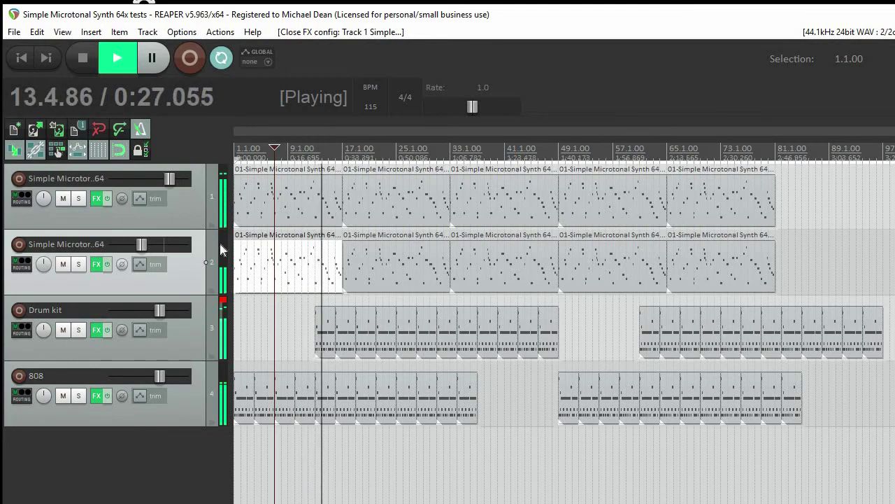
- Slightly raise the volume of both synth tracks during playback, and save the project with the edit cursor at bar 11
drag(138, 245, 172, 177)
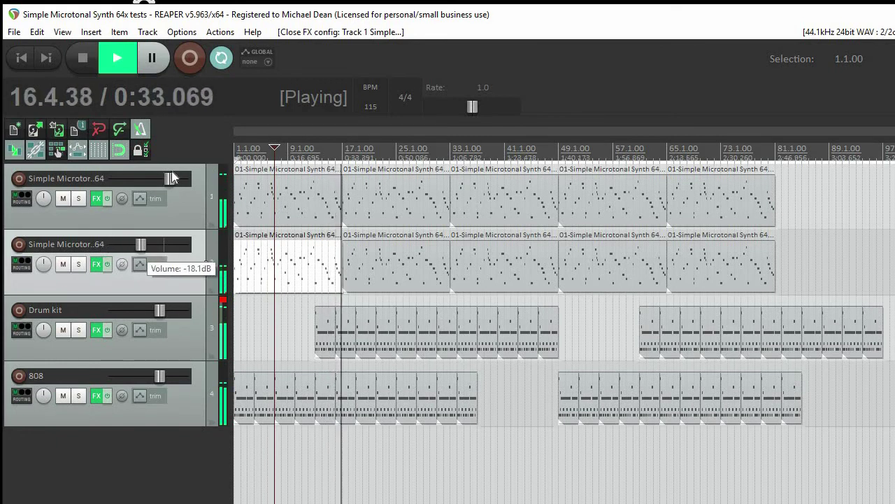
double_click(173, 178)
drag(144, 247, 145, 249)
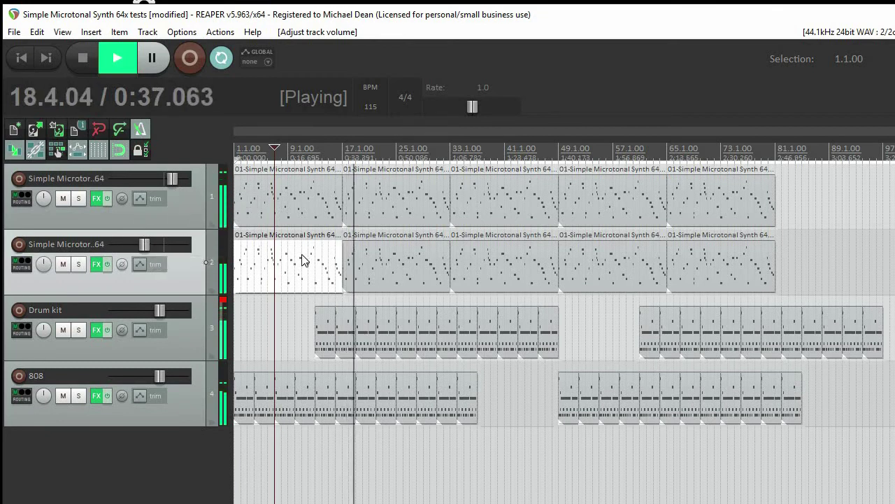
key(space)
click(302, 261)
key(ctrl+s)
- Duplicate the second synth track and delete all MIDI items from the new copy
right_click(192, 273)
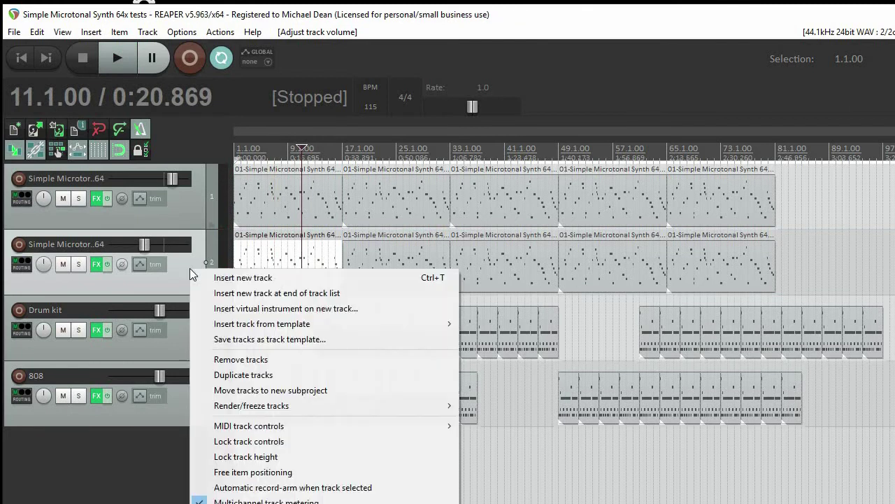
click(243, 374)
click(689, 340)
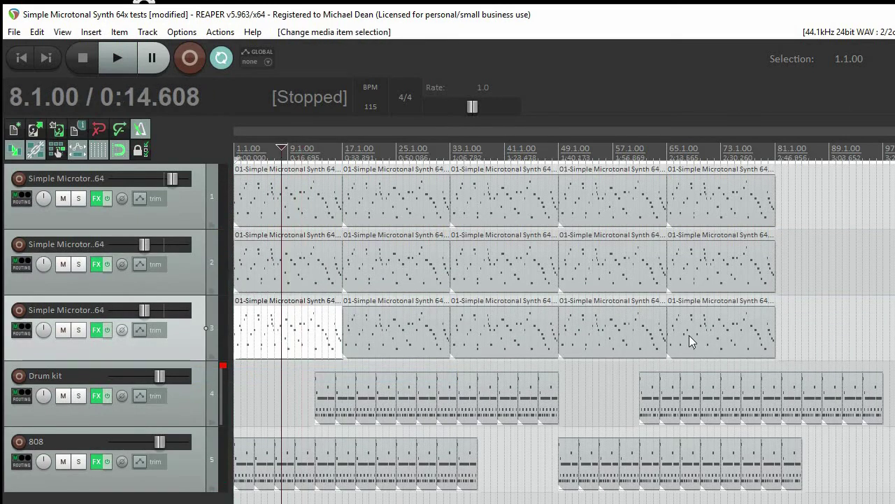
key(Delete)
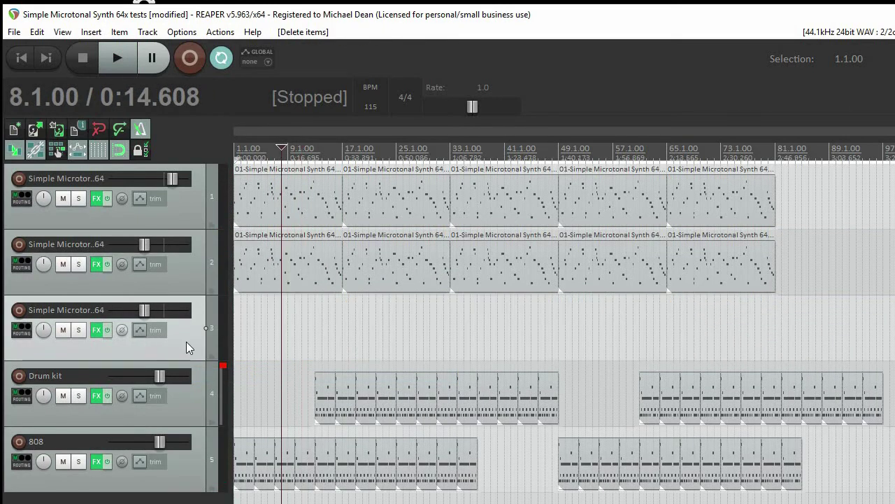
- Arm the empty third synth track for recording, raise its volume slightly, and bring up its synth plugin window
click(18, 310)
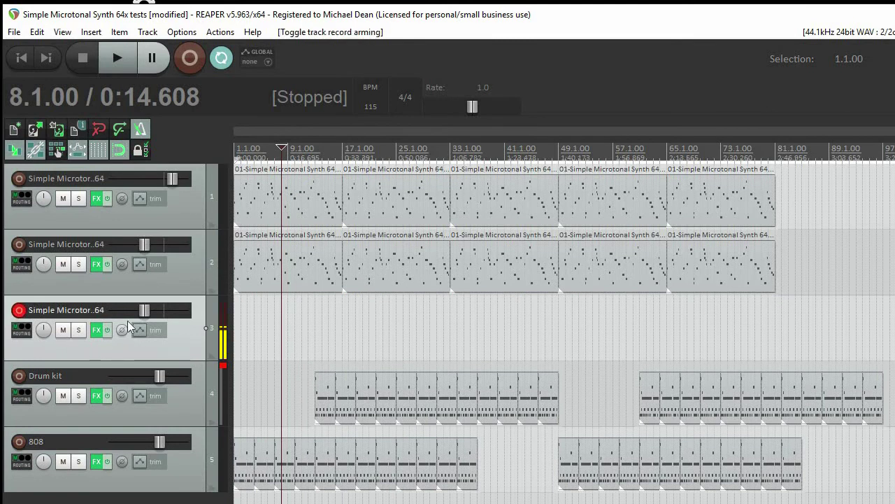
drag(156, 316, 173, 316)
click(97, 329)
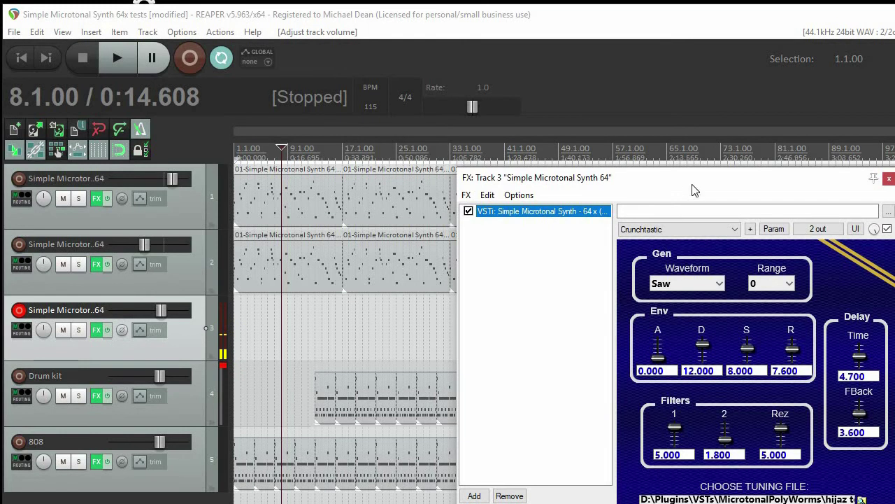
drag(567, 178, 442, 118)
- Audition the Hooked, Church Key and Wyoming Belle presets on the third track's synth, settling on String Theory
click(546, 169)
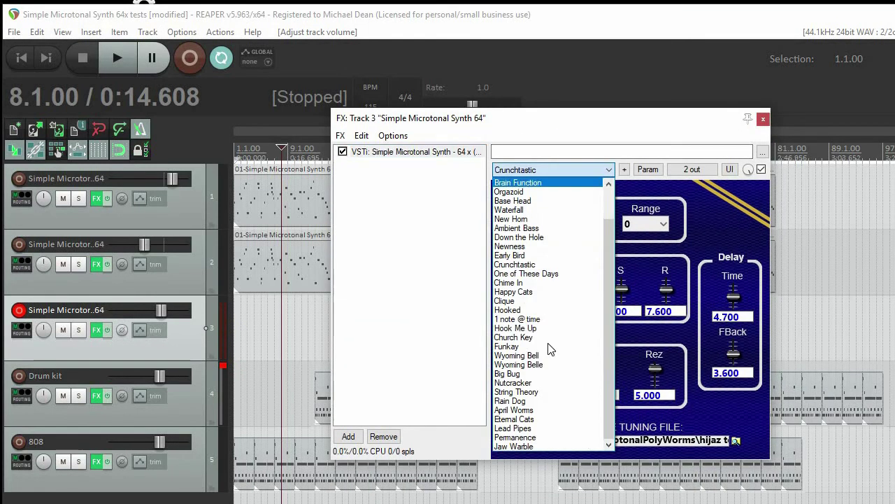
click(535, 310)
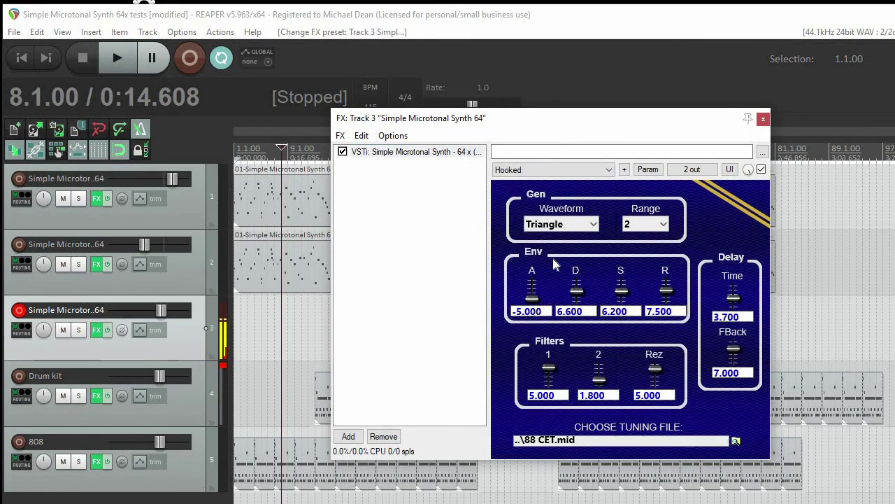
click(553, 170)
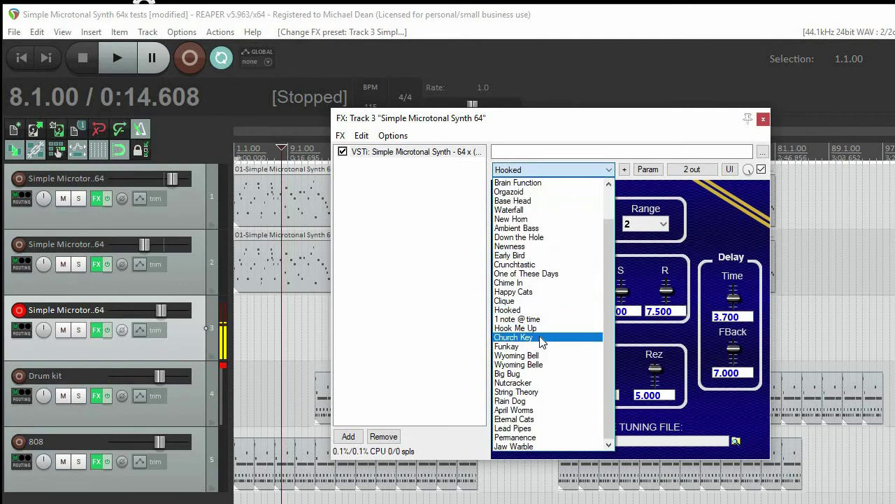
click(546, 336)
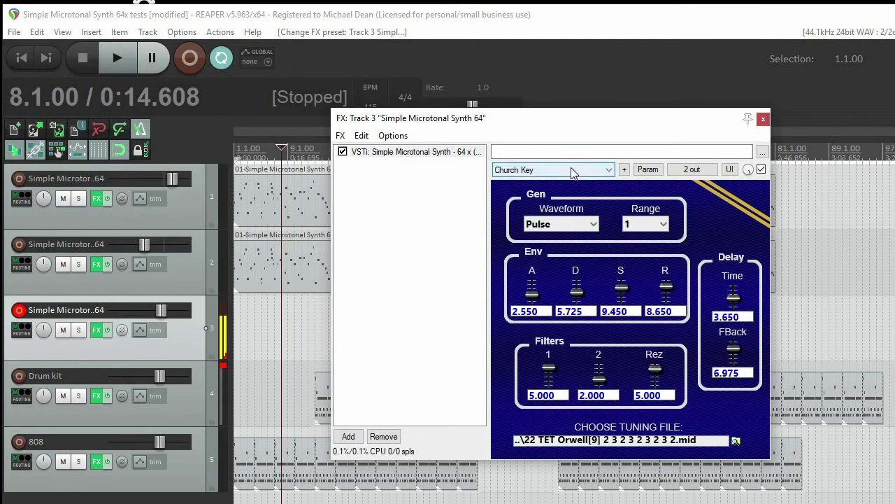
click(572, 173)
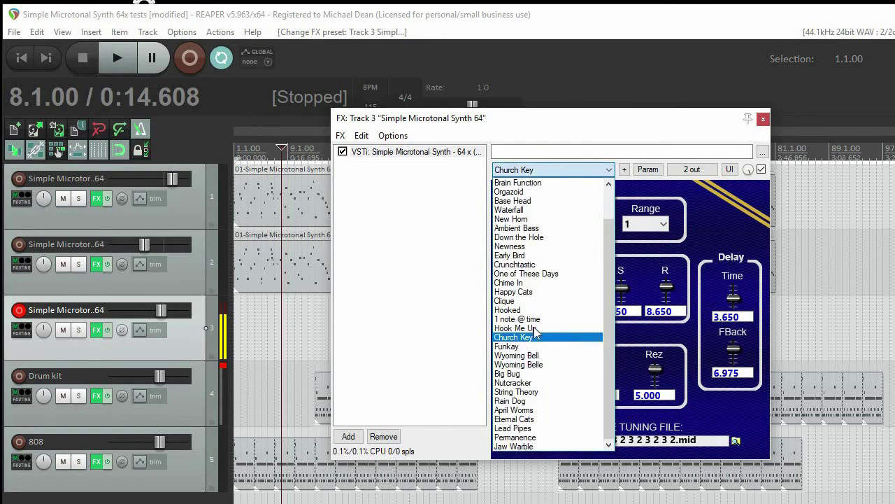
click(541, 366)
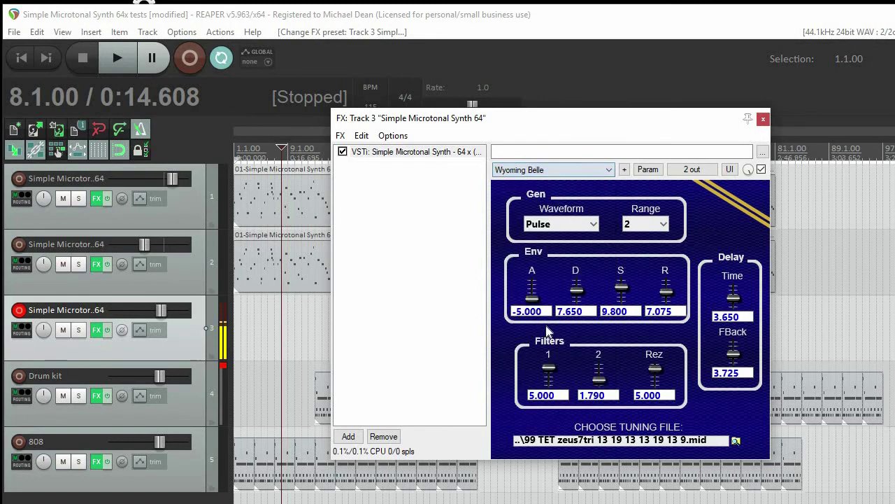
click(575, 173)
click(541, 390)
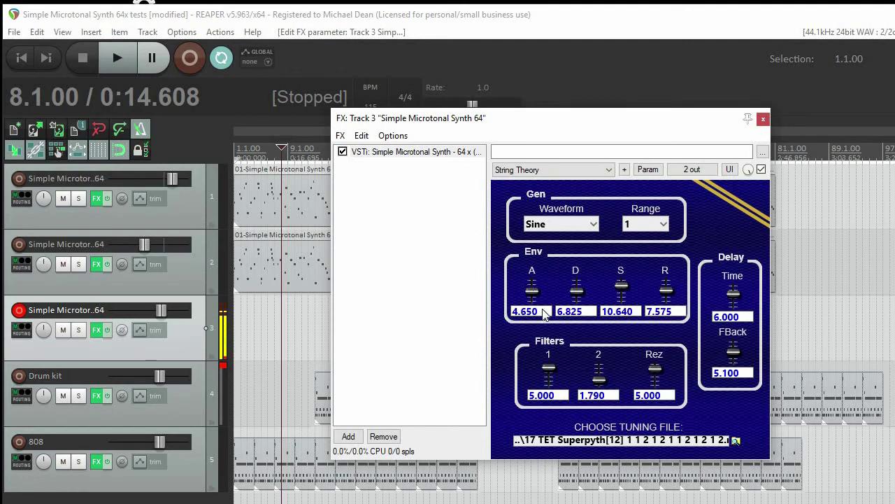
- Set the third synth's tuning file to hijaz tetrachord 7-limit.mid and copy its path
click(703, 440)
text(D:\Plugins\VSTs\MicrotonalPolyWorms\hijaz\tetrachord 7-limit.mid)
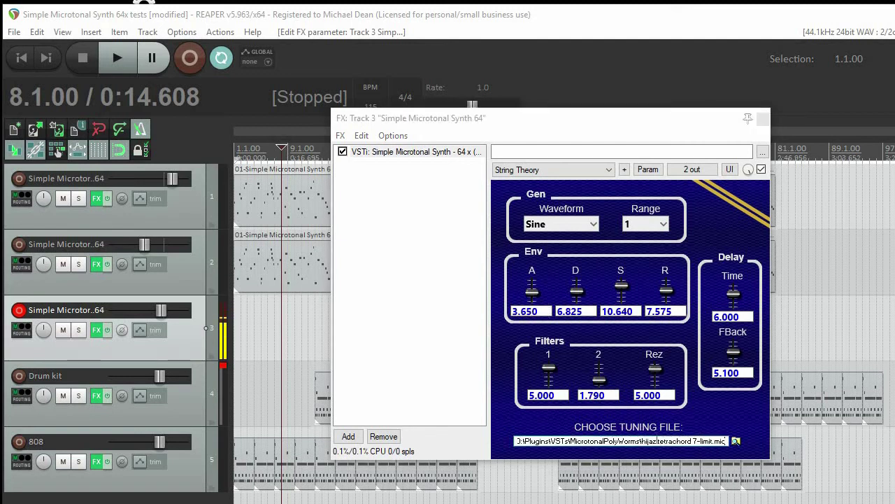
click(636, 445)
key(ctrl+c)
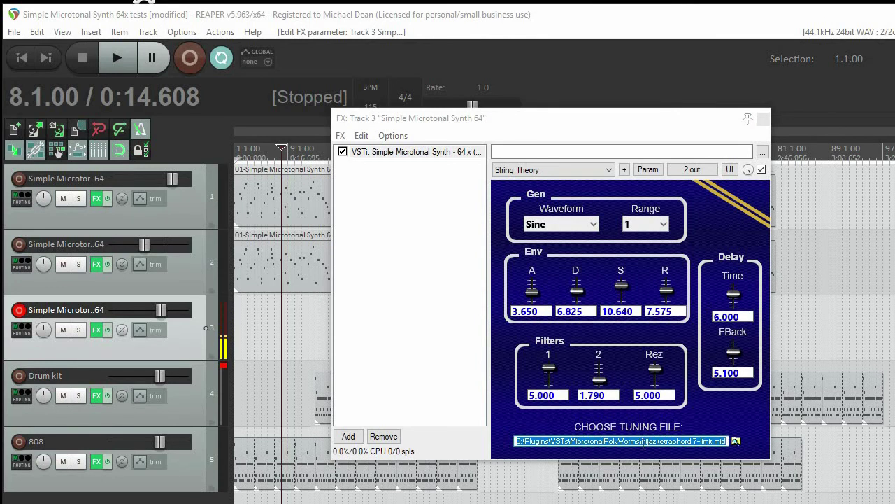
click(344, 297)
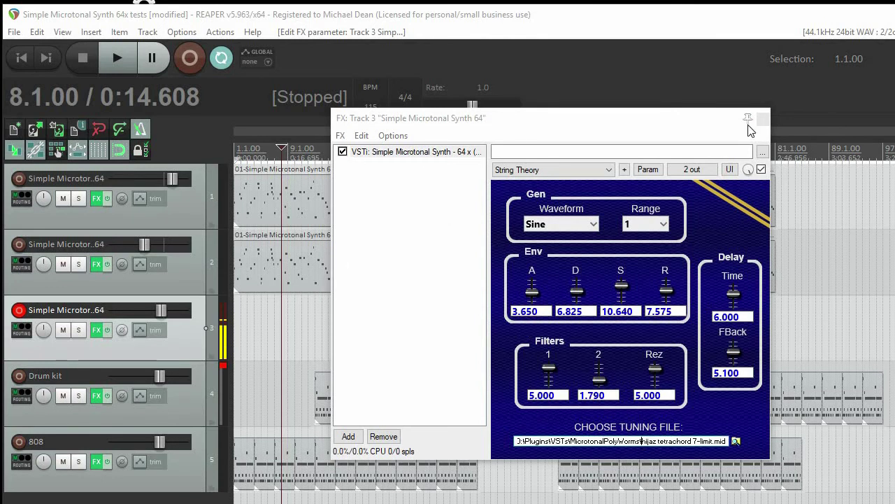
click(420, 282)
- Return to the project start, save the project, and start recording on the armed third synth track
click(315, 320)
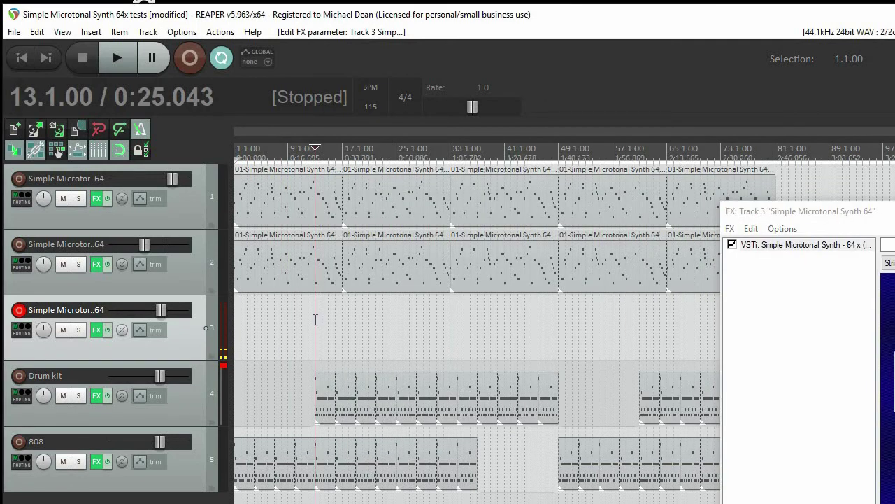
key(Home)
key(ctrl+s)
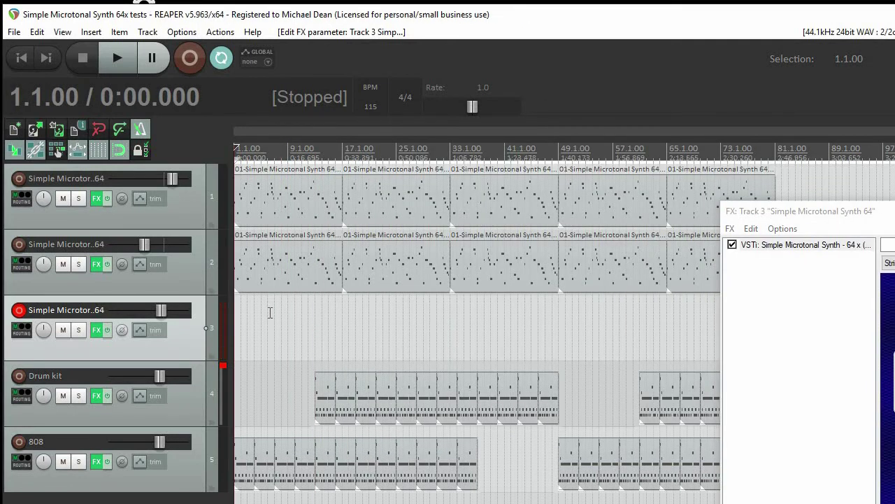
click(186, 64)
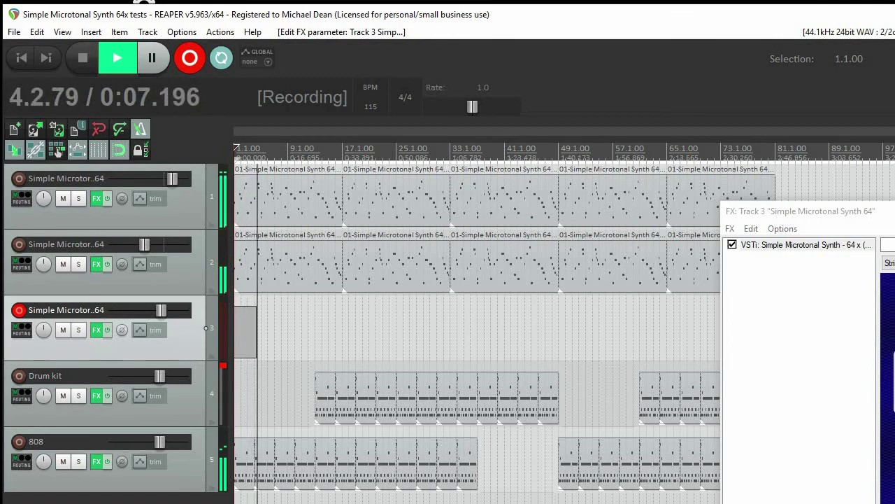
- Slightly lower the first synth track's volume and raise the second's while recording, ending the take around bar 35
drag(172, 178, 168, 177)
drag(144, 244, 148, 244)
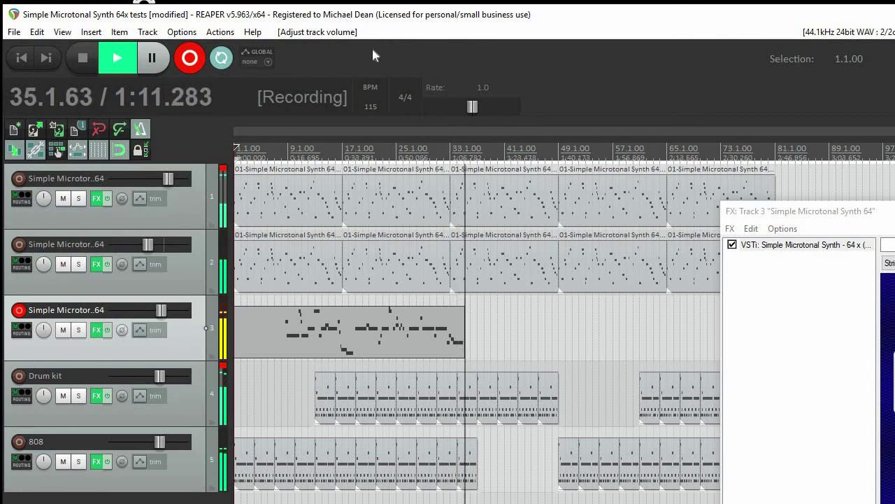
key(space)
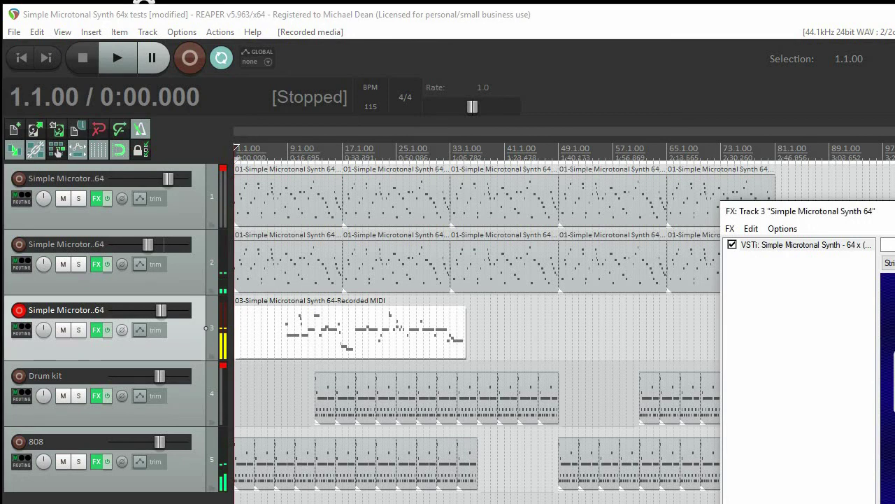
- Duplicate the third synth track with its recorded MIDI part and play the project from bar 13
key(ctrl+d)
key(space)
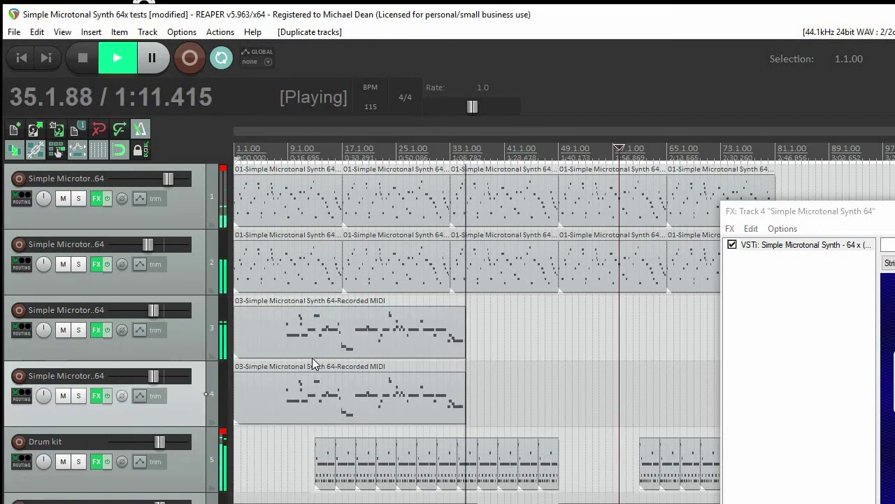
key(space)
click(312, 358)
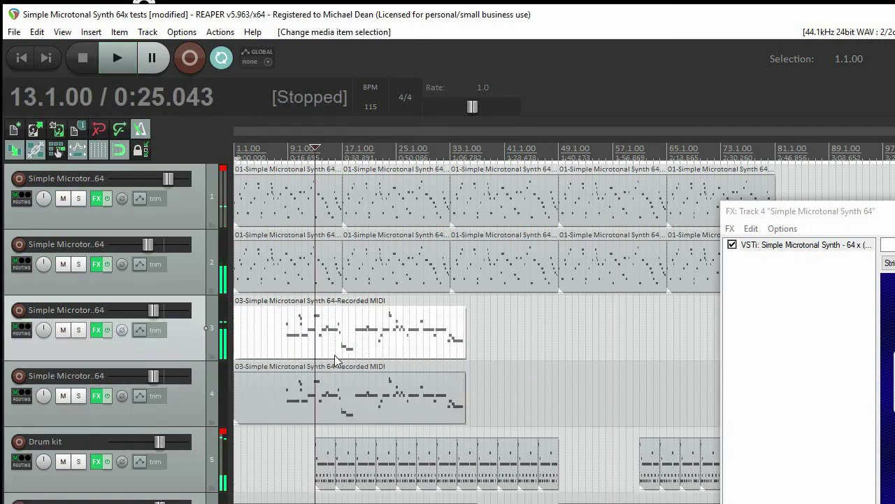
key(space)
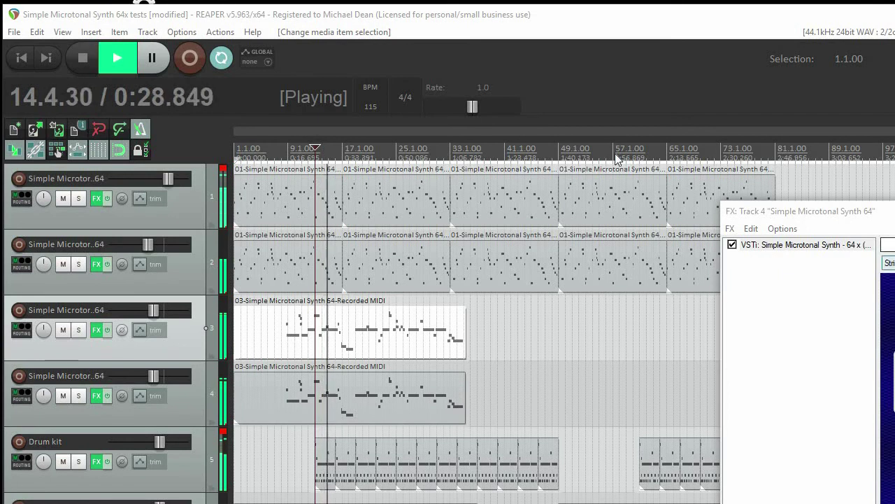
- Close the open synth plugin windows and lower the fourth track's volume to about -10.3 dB
key(shift+f)
key(Escape)
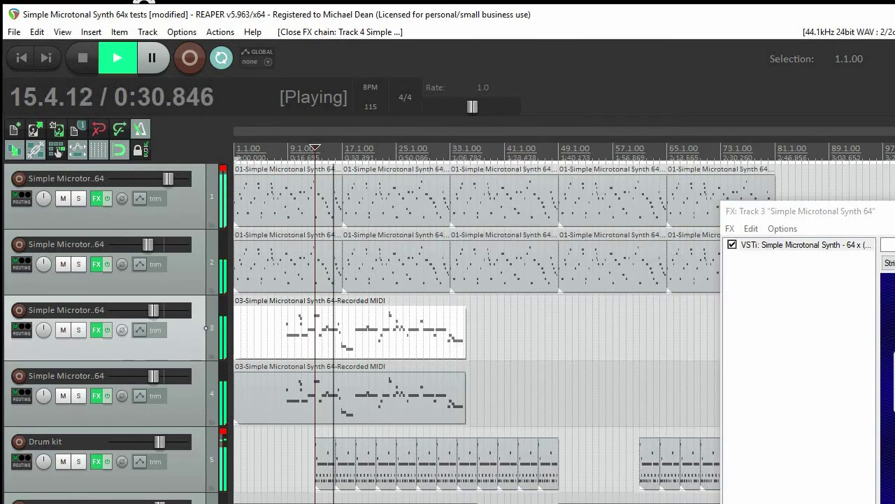
key(Escape)
scroll(143, 372, down, 2)
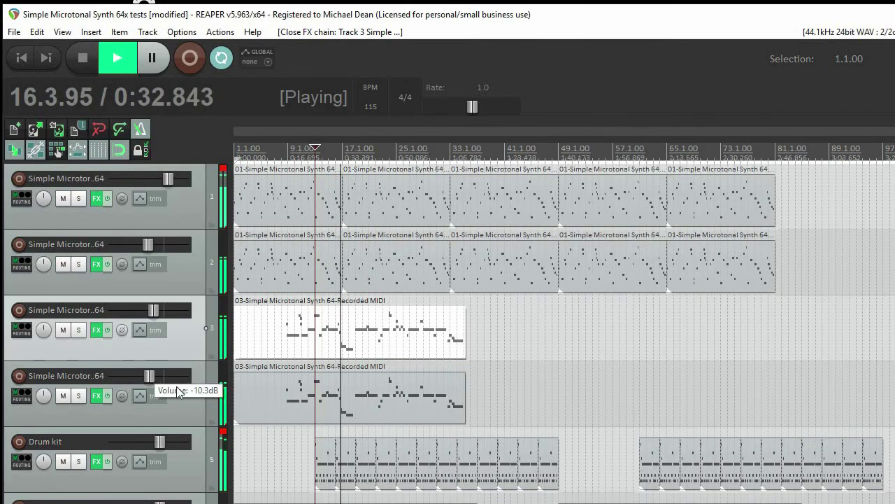
- Open the fourth track's synth plugin and load the Chime In preset during playback
click(133, 404)
click(98, 395)
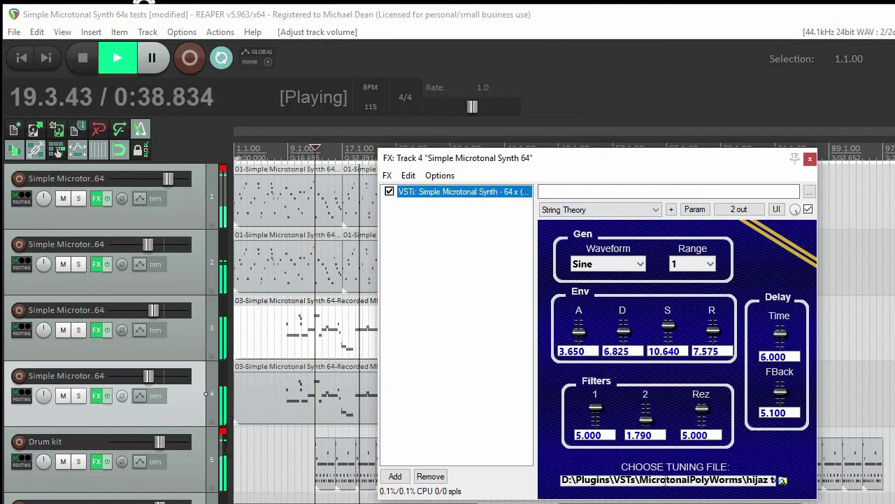
click(663, 480)
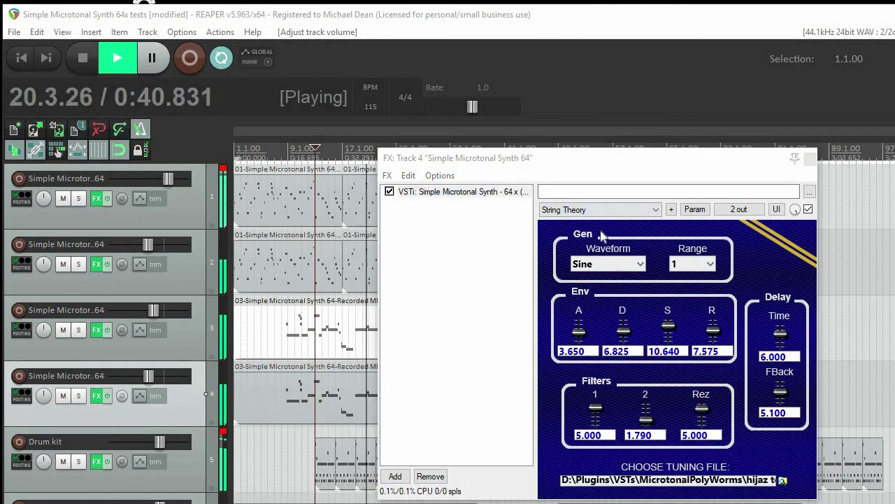
click(594, 210)
click(620, 464)
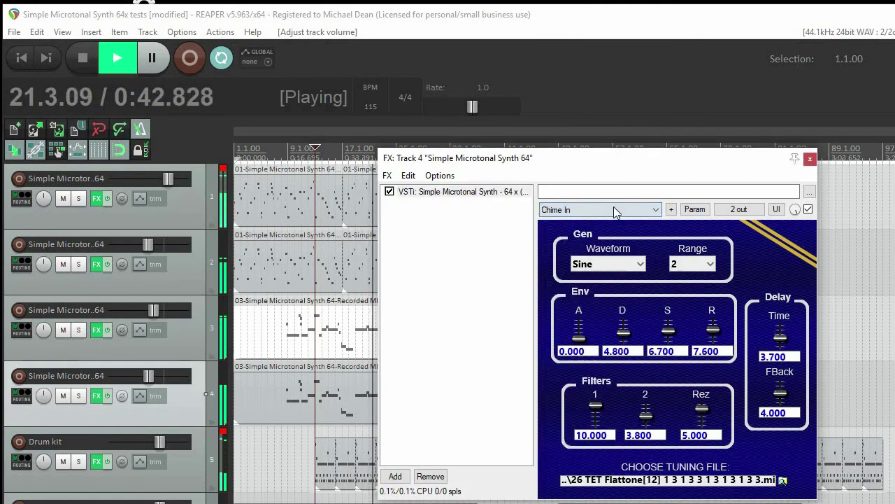
- Replace the Chime In preset's tuning file with the copied path to hijaz tetrachord 7-limit.mid
click(631, 480)
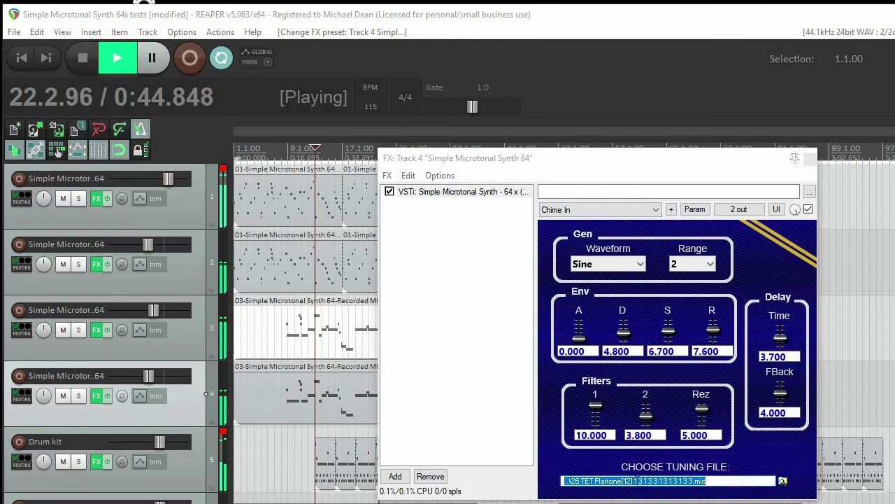
key(ctrl+v)
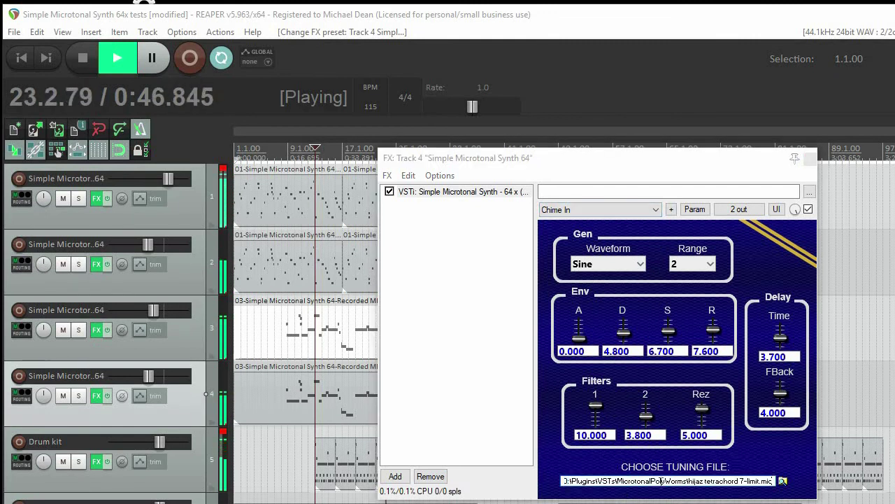
key(Return)
- Lower the fourth track's volume slightly, pan the third track left and the fourth right, and stop playback
drag(148, 377, 144, 336)
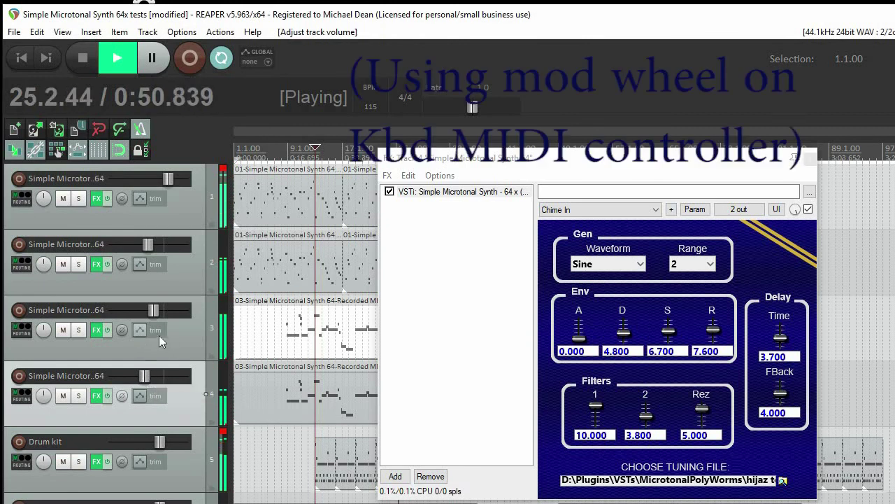
drag(43, 330, 43, 364)
drag(686, 158, 768, 143)
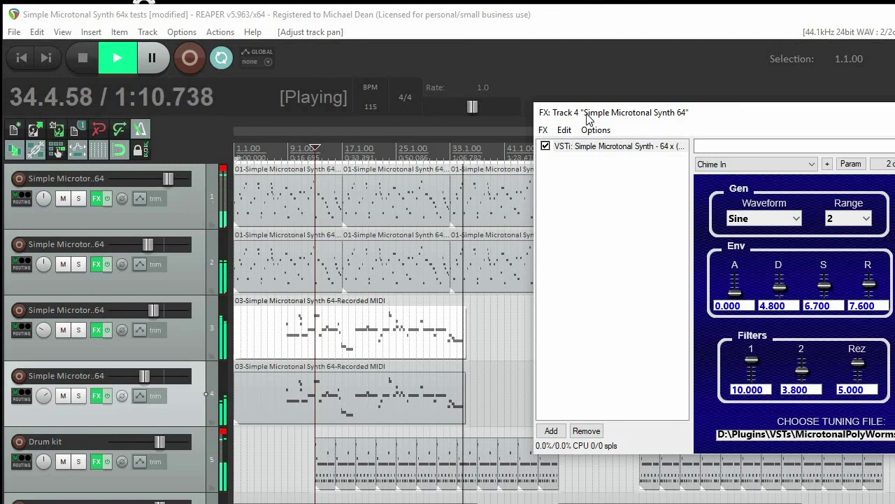
key(space)
- Search the VSTs folder for "12 tet" and load the 12 TET tuning file into the fourth track's synth
click(486, 228)
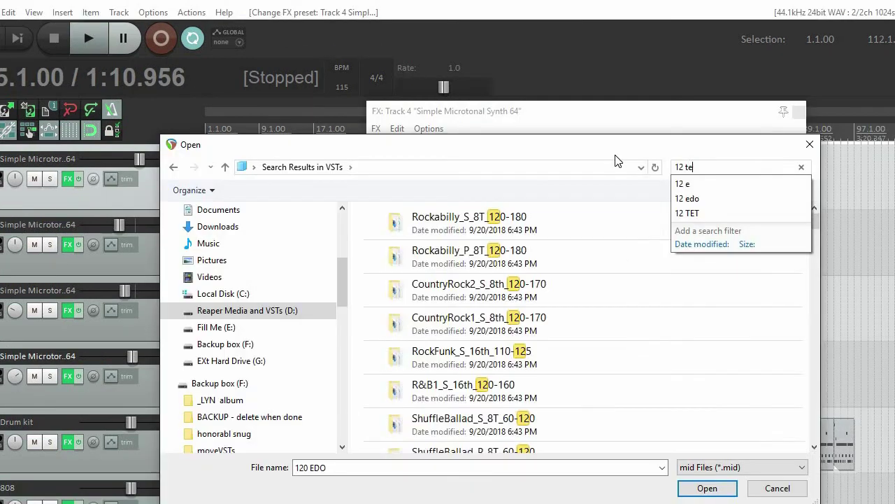
text(tet)
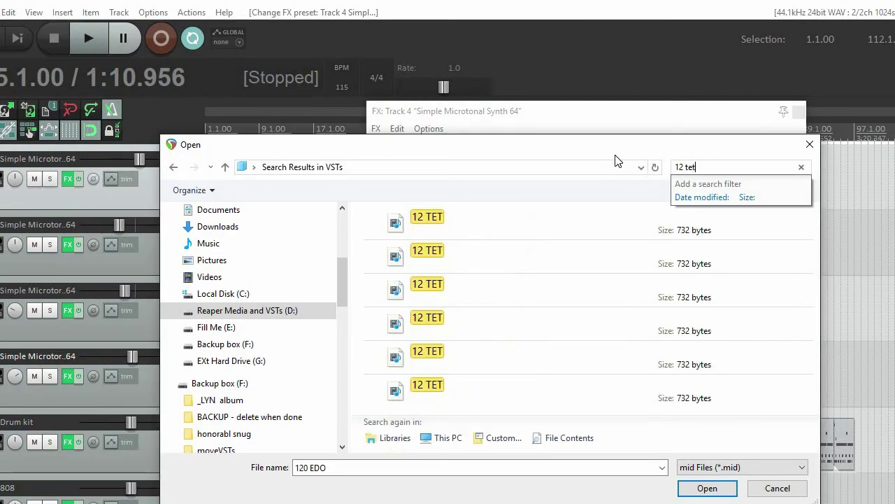
click(416, 222)
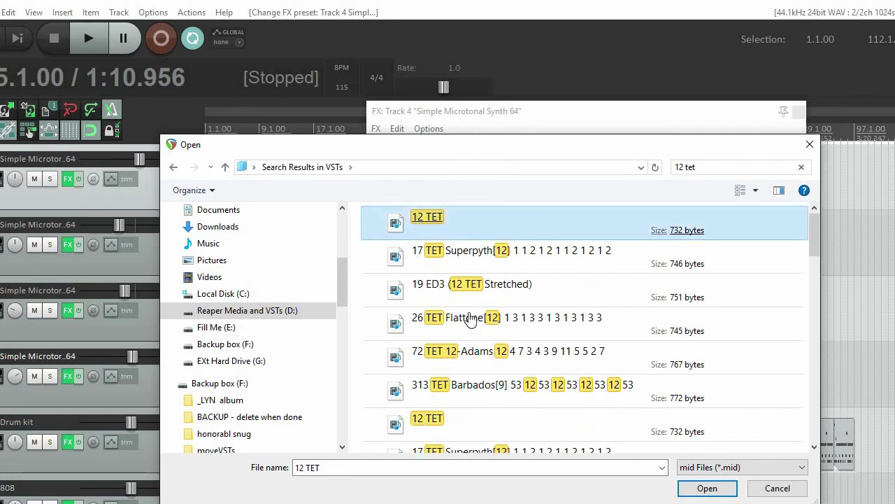
double_click(397, 232)
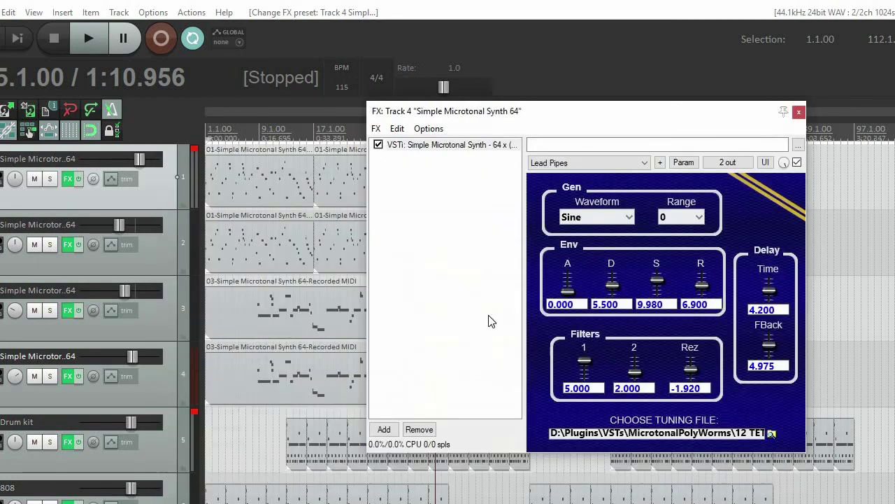